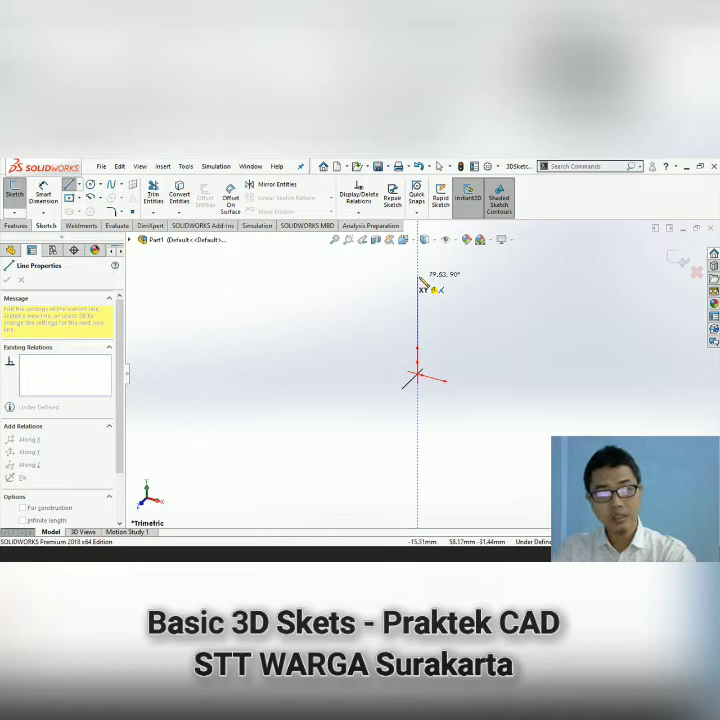
Sketch a stepped line chain on the YZ plane: up about 85 mm from the origin, forward along Z, down, forward, and down about 32 mm.
key("Tab")
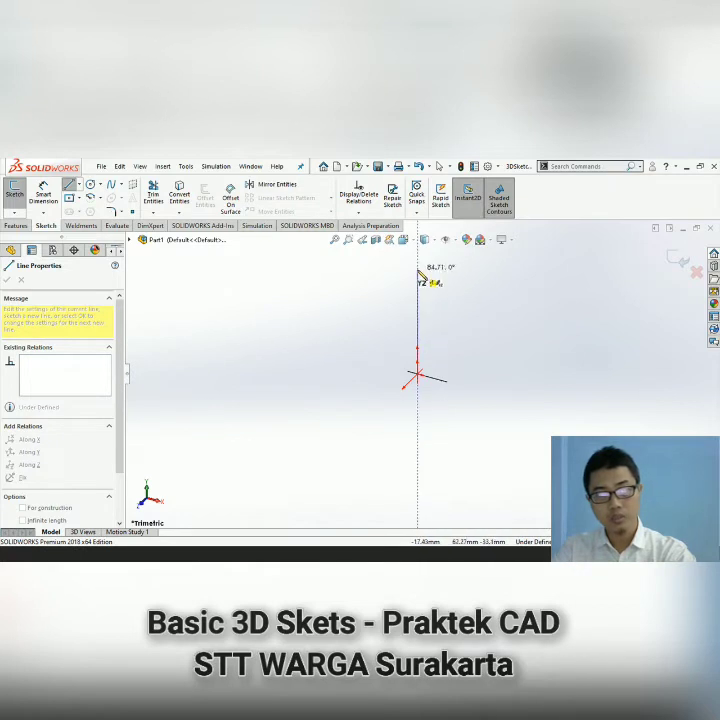
left_click(418, 270)
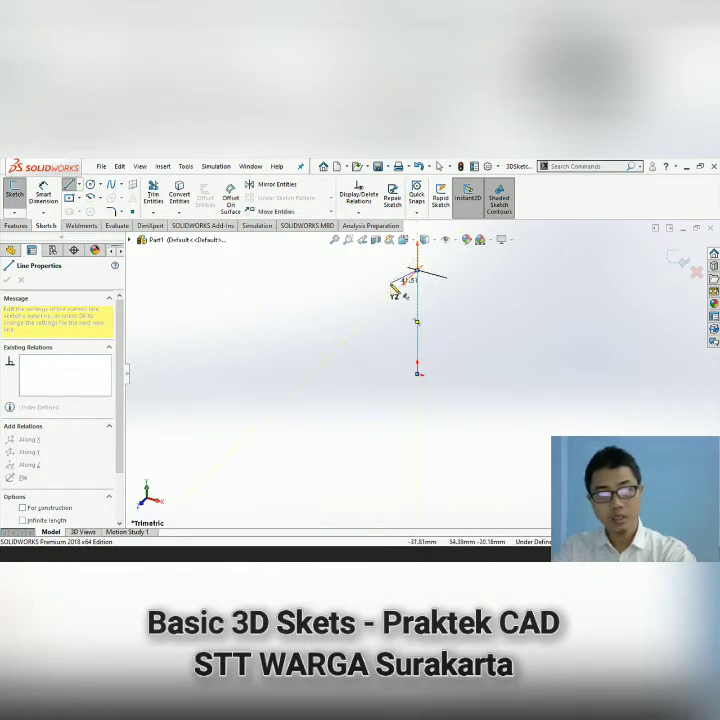
left_click(379, 307)
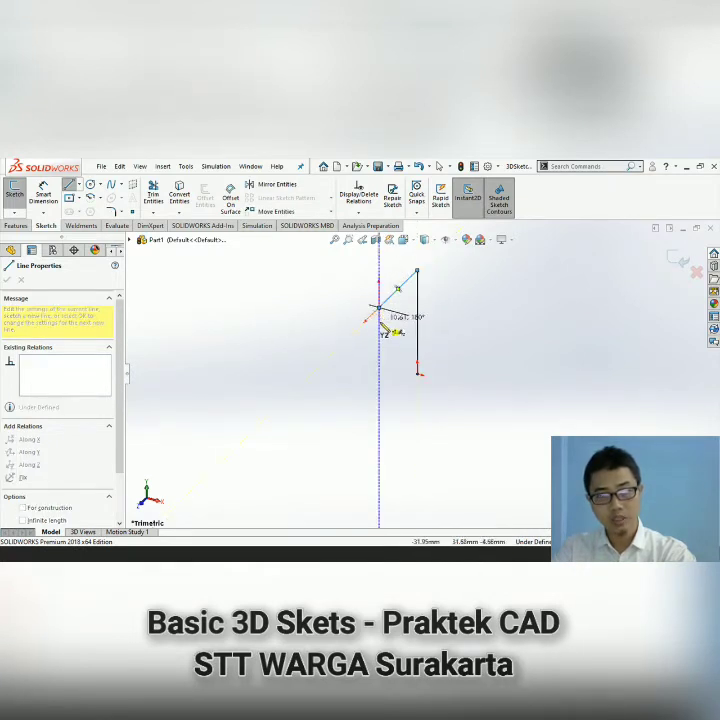
left_click(379, 348)
left_click(354, 372)
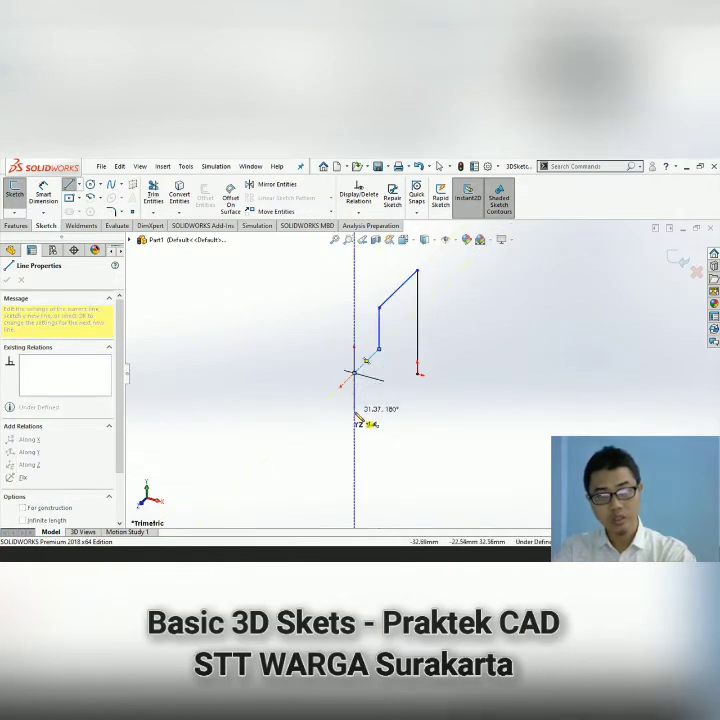
left_click(354, 412)
left_click(355, 413)
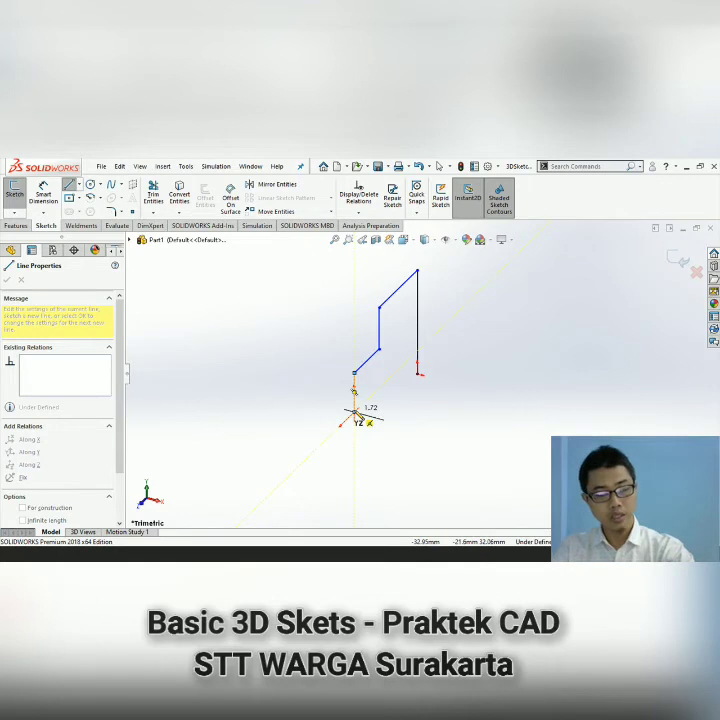
Check the step heights in the hw eXERCISE FX2 PDF in Nitro Pro, then in SOLIDWORKS dimension both short vertical lines at 220 mm.
key("super+Tab")
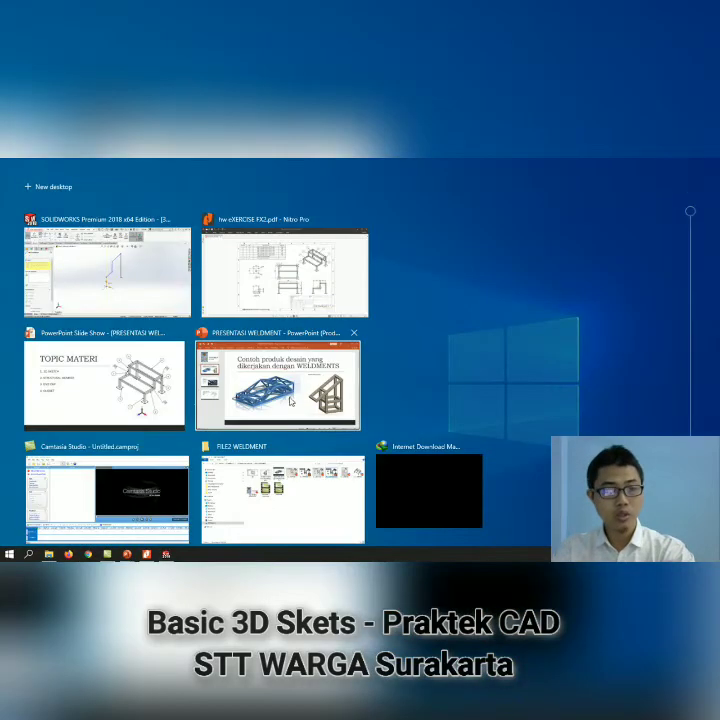
left_click(285, 270)
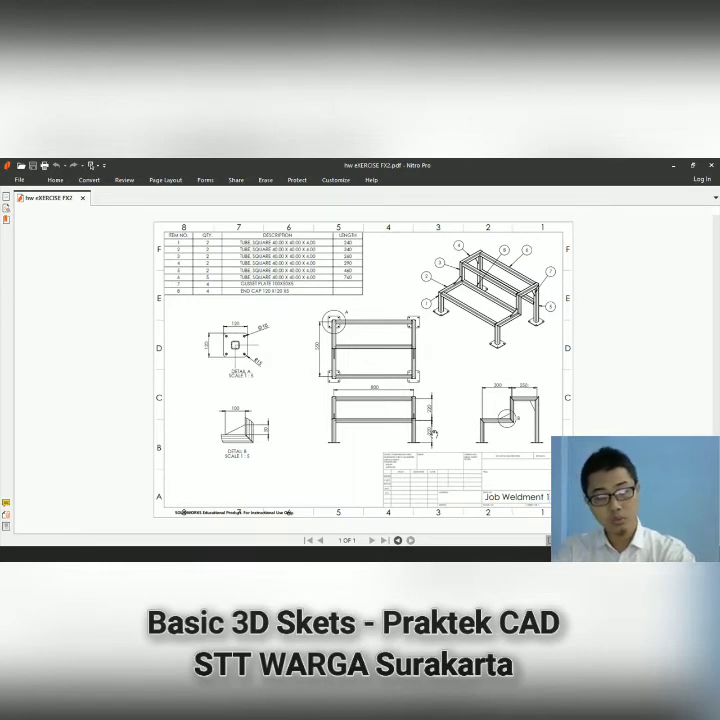
key("super+Tab")
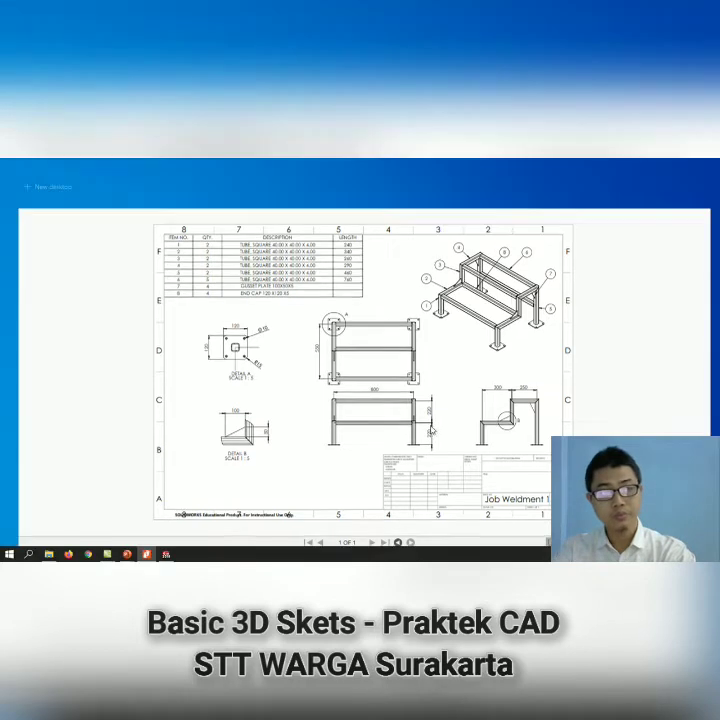
left_click(285, 270)
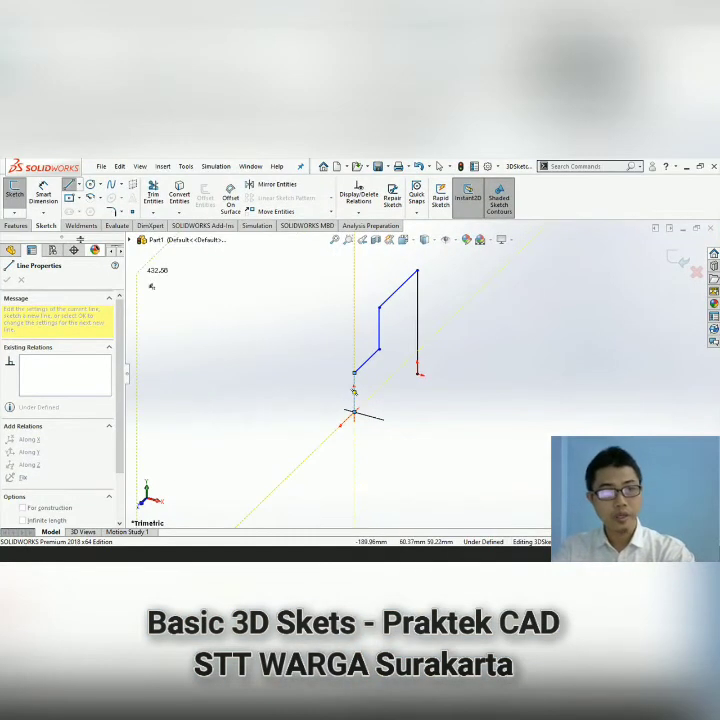
left_click(39, 186)
left_click(352, 392)
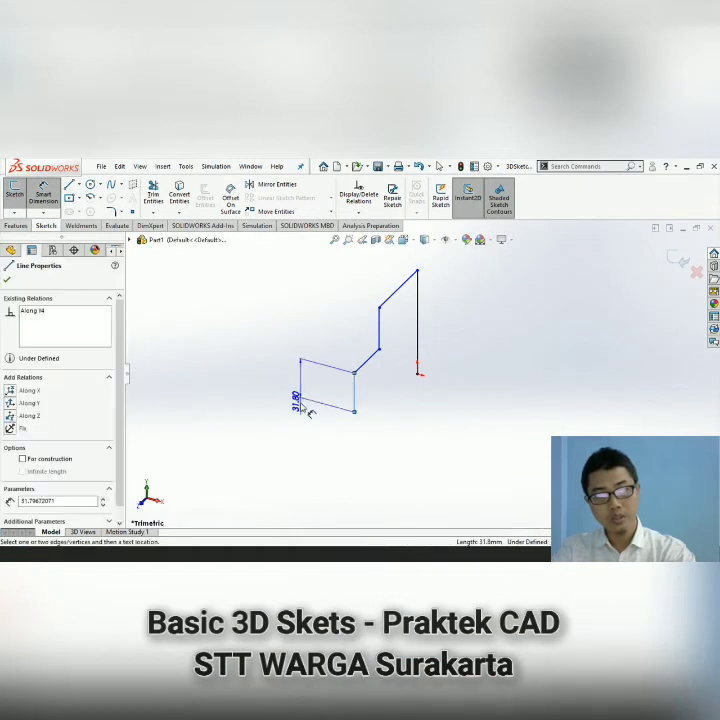
left_click(293, 384)
type("220")
key("Return")
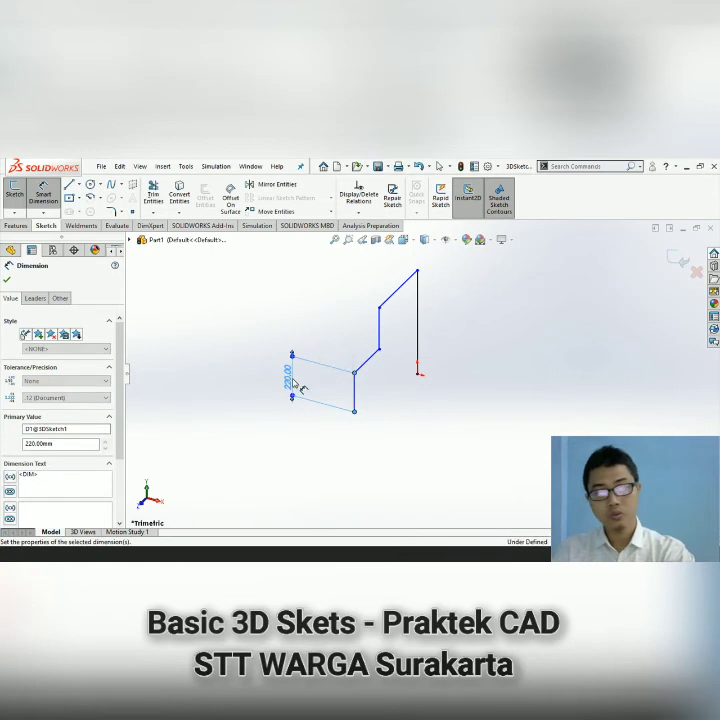
left_click(384, 332)
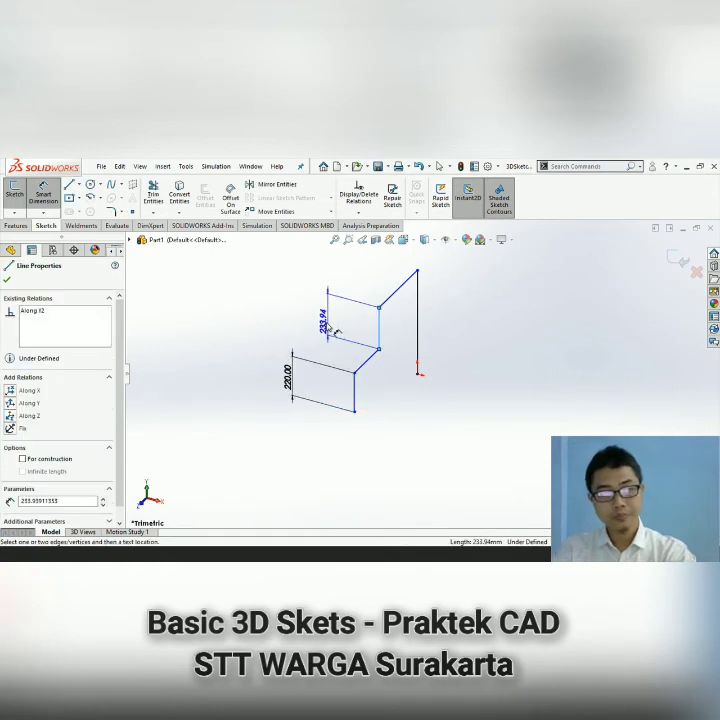
left_click(307, 314)
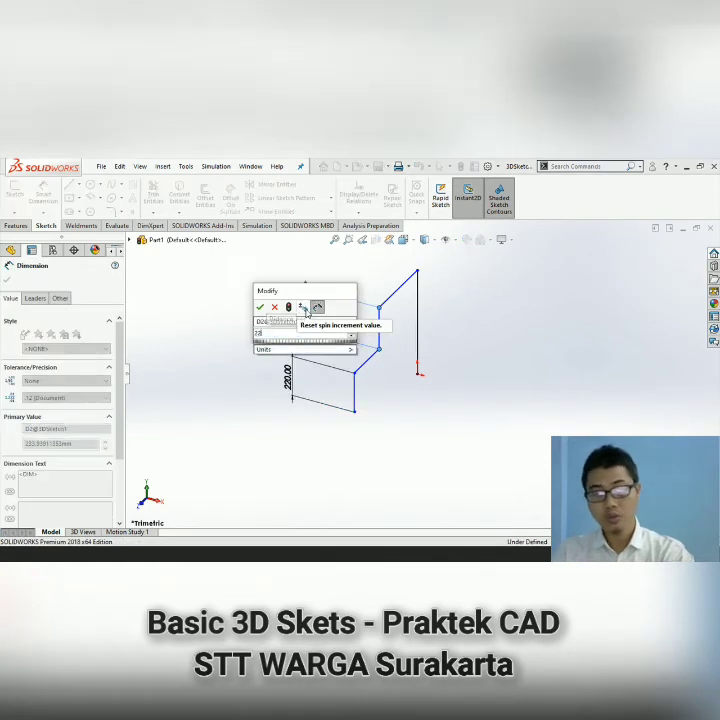
type("220")
key("Return")
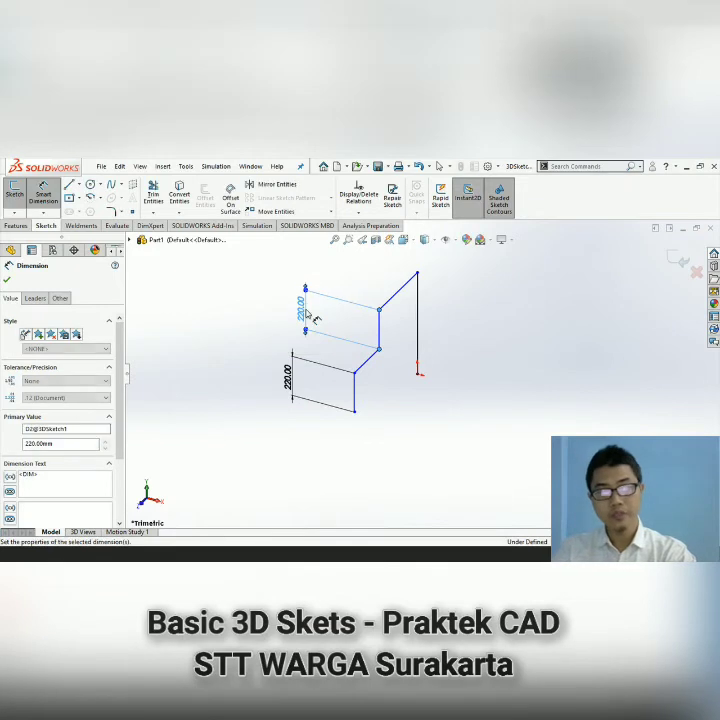
Dimension the tall rear vertical line rising from the origin at 440 mm.
left_click(418, 330)
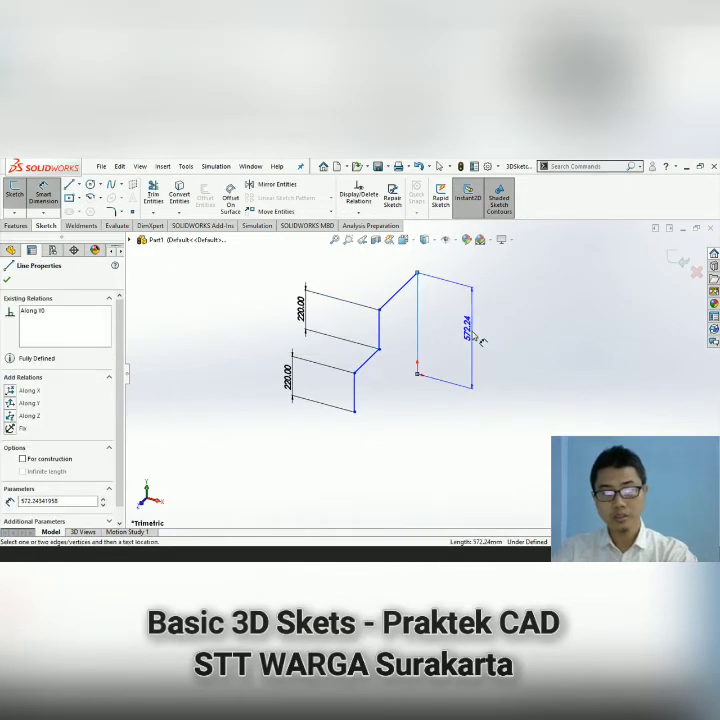
left_click(474, 334)
type("440")
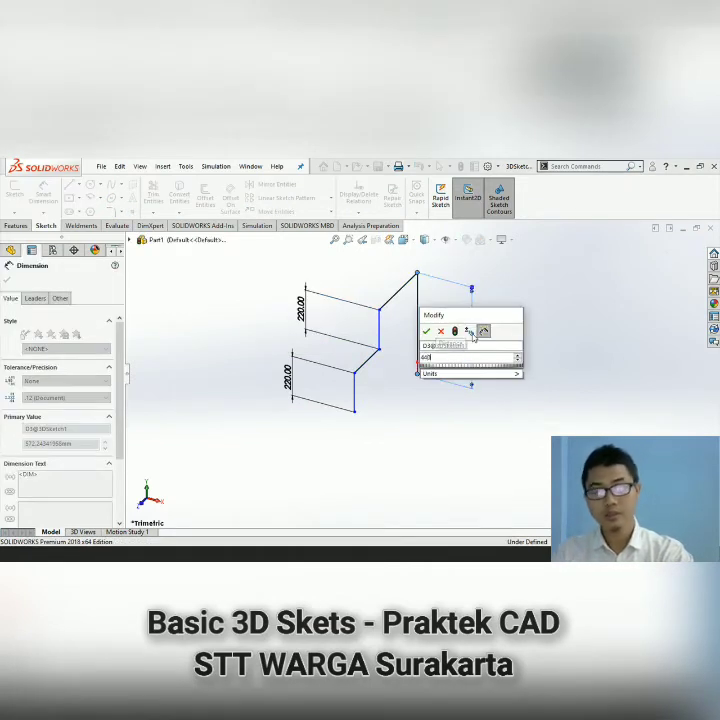
key("Return")
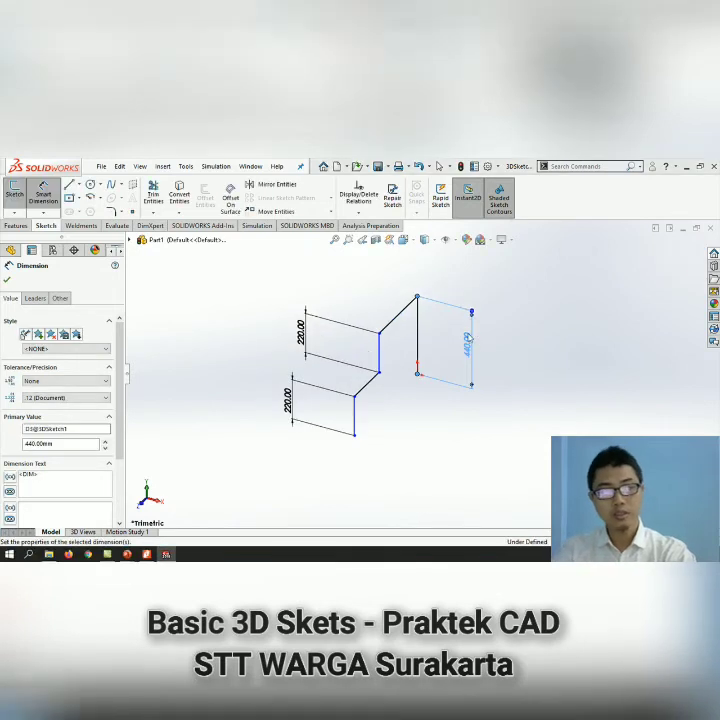
Check the step depths in the Nitro Pro drawing, then in SOLIDWORKS dimension the lower depth line along Z at 300 mm.
key("super+Tab")
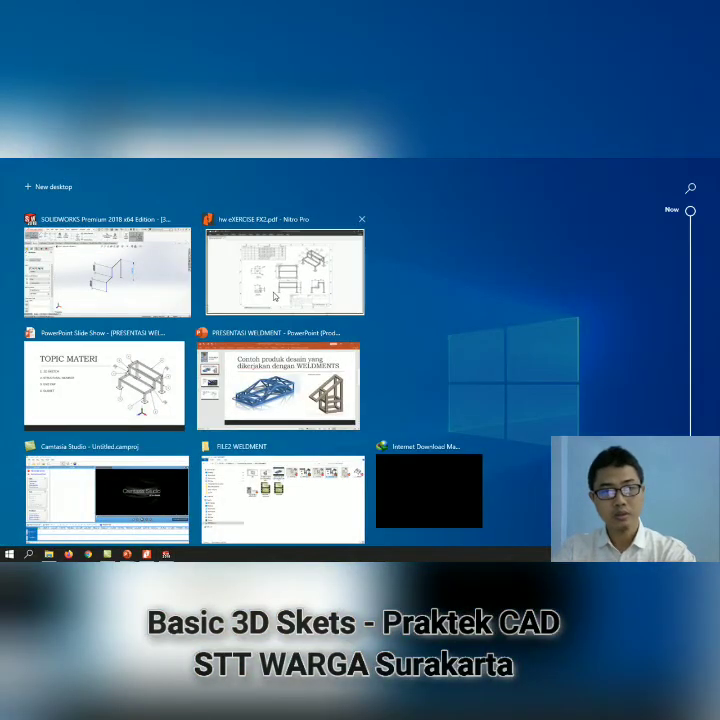
left_click(275, 296)
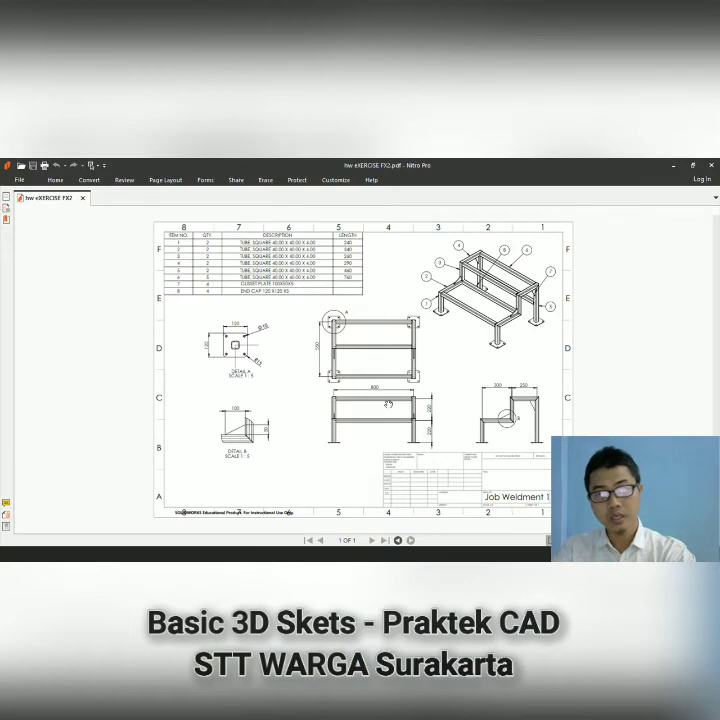
key("super+Tab")
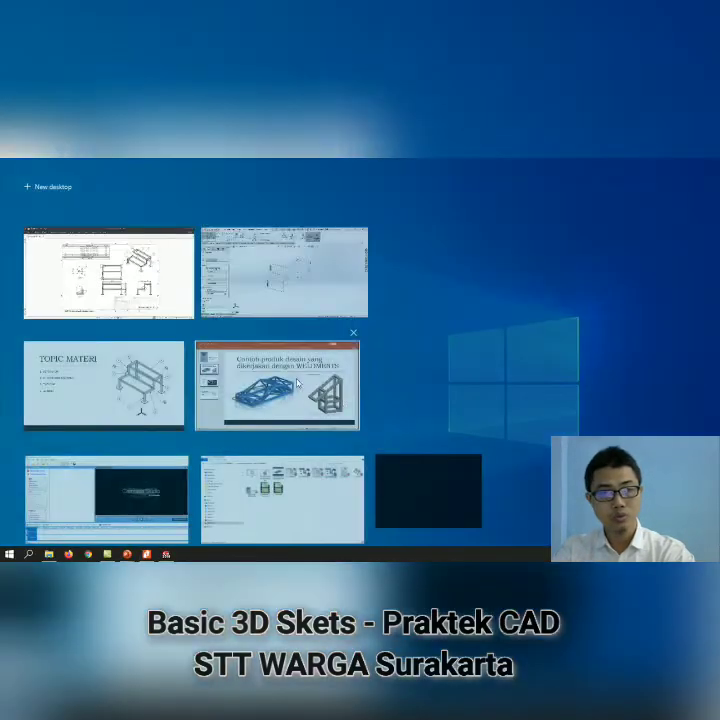
left_click(295, 286)
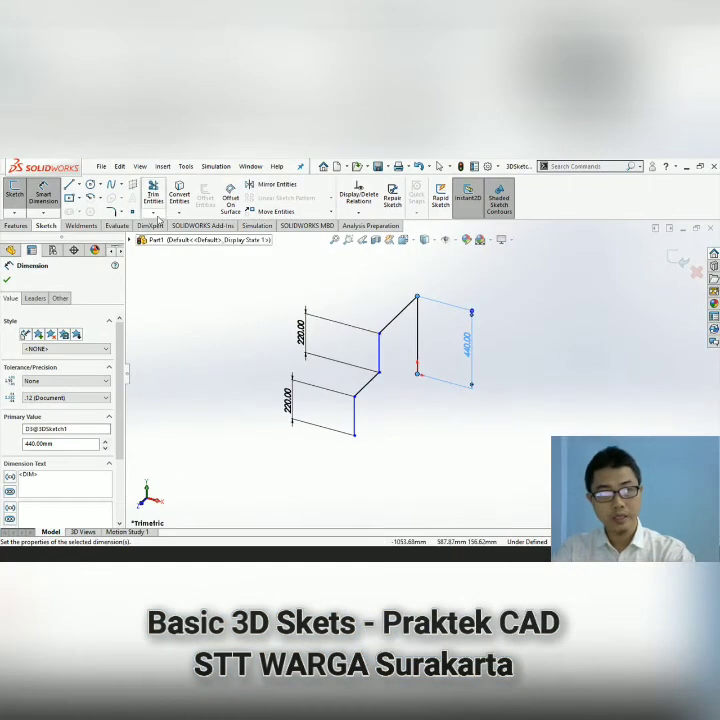
left_click(366, 390)
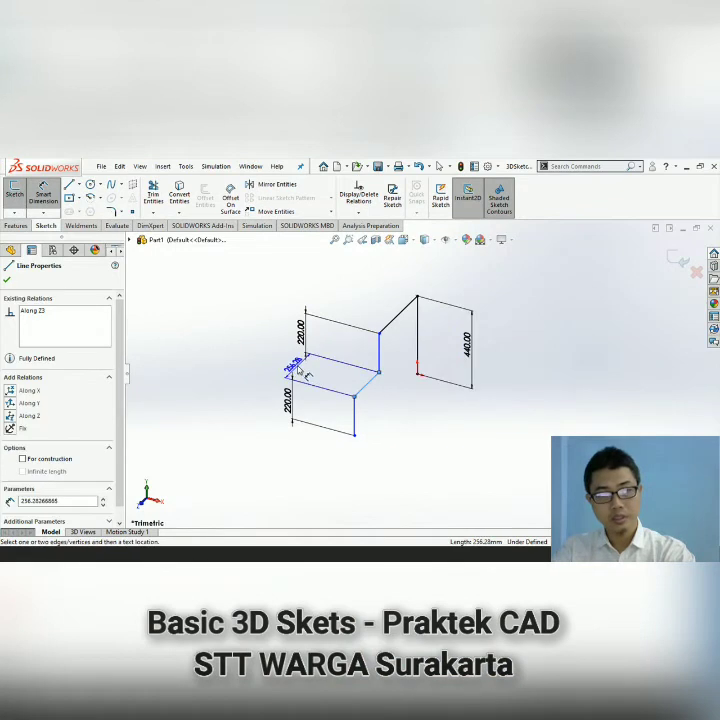
left_click(288, 366)
type("30")
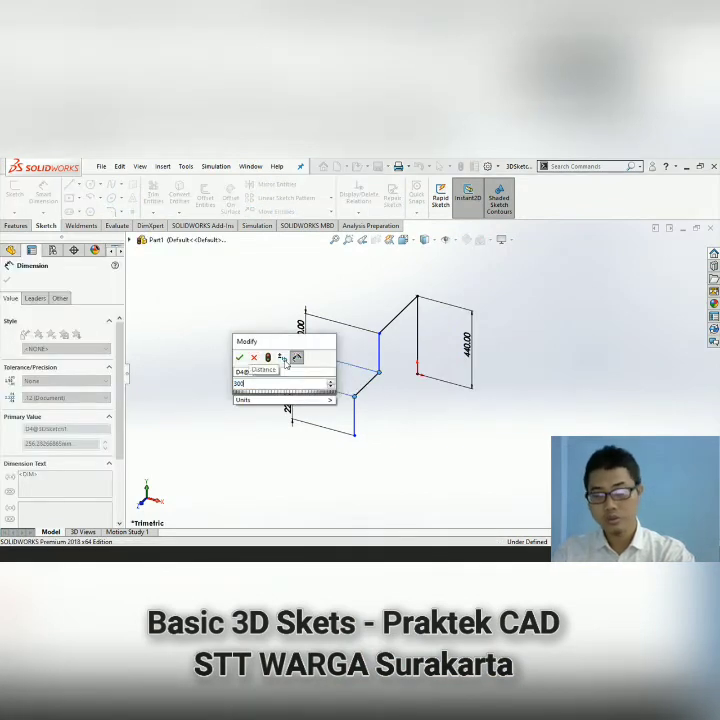
type("0")
key("Return")
key("Escape")
Dimension the upper depth line along Z at 250 mm and end dimensioning.
left_click(393, 318)
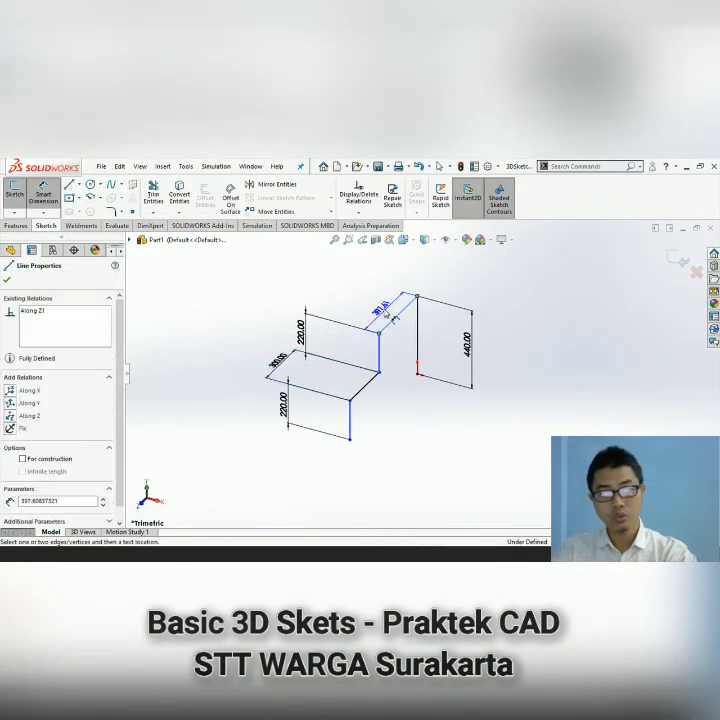
left_click(344, 297)
type("300")
key("Return")
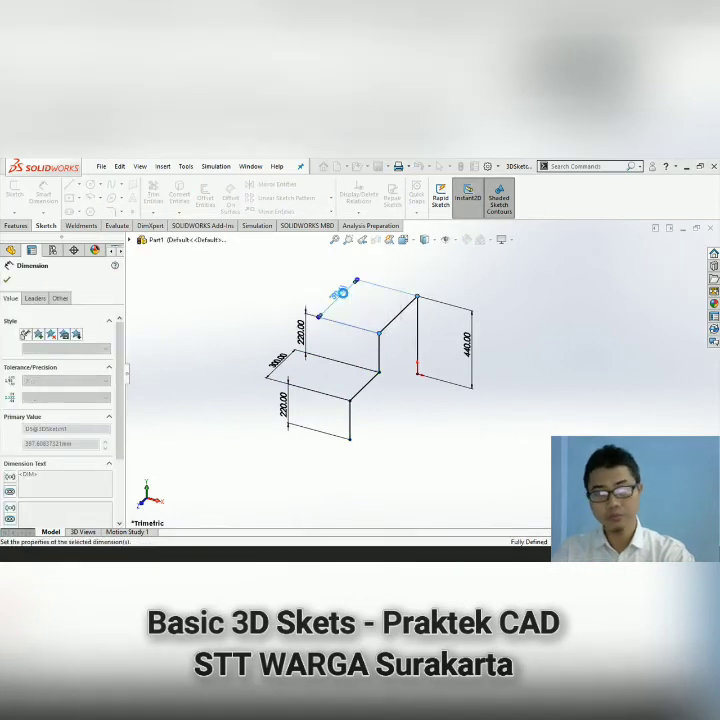
key("Escape")
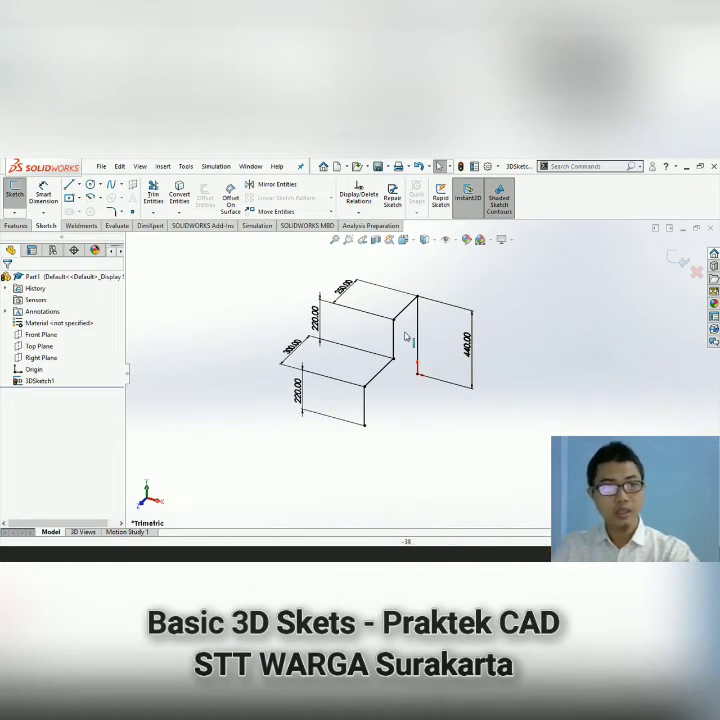
Sketch a line about 751 mm long along X on the XY plane from the upper end of the 440 mm line.
left_click(68, 185)
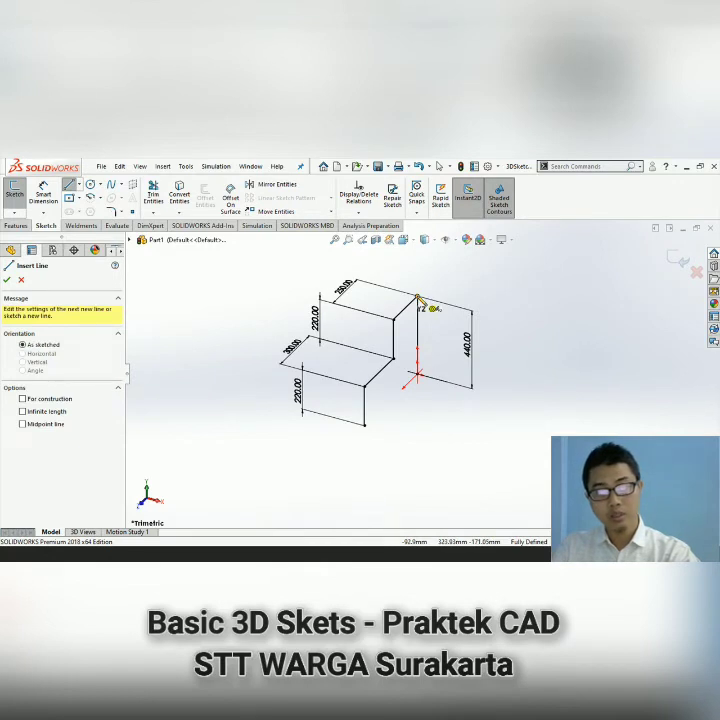
left_click(418, 300)
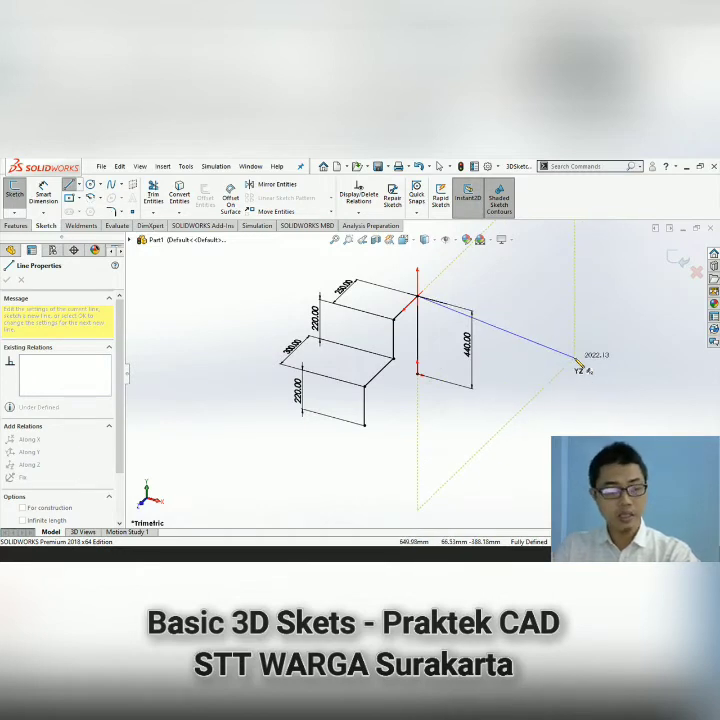
key("Tab")
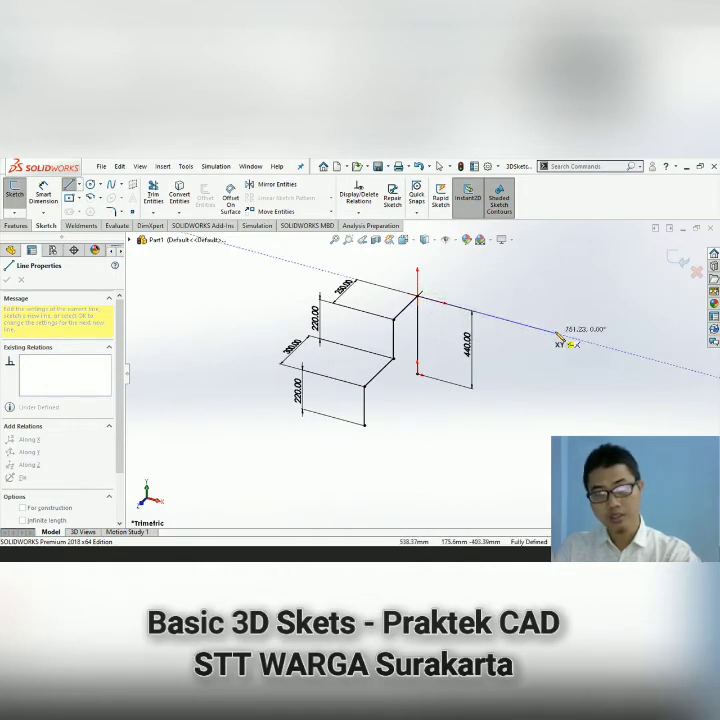
left_click(556, 334)
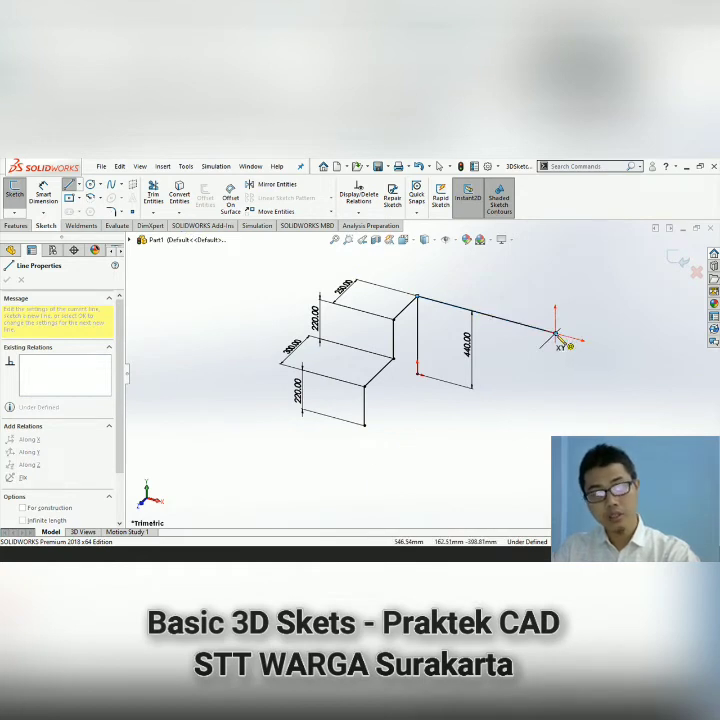
key("a")
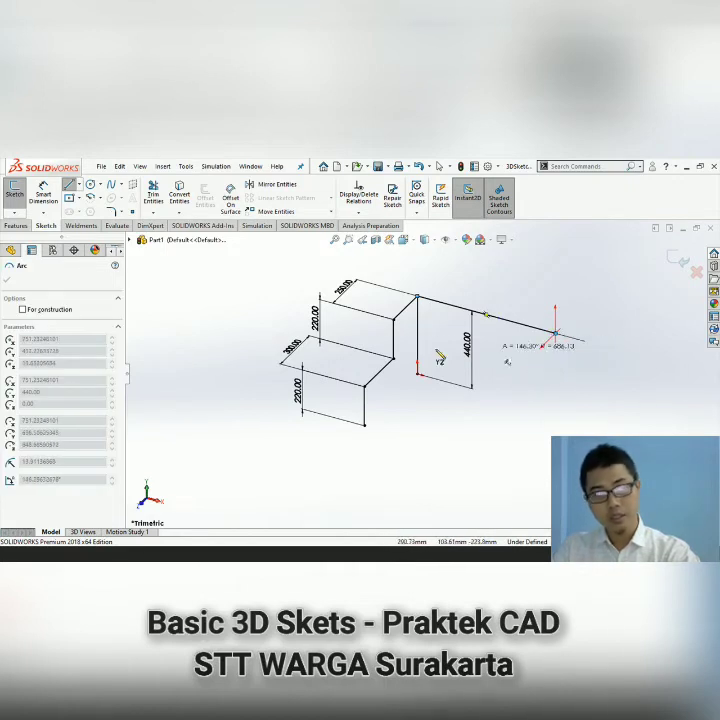
Sketch a second stepped profile on the YZ plane from the X line's free end: forward along Z, down, forward, and down.
left_click(67, 187)
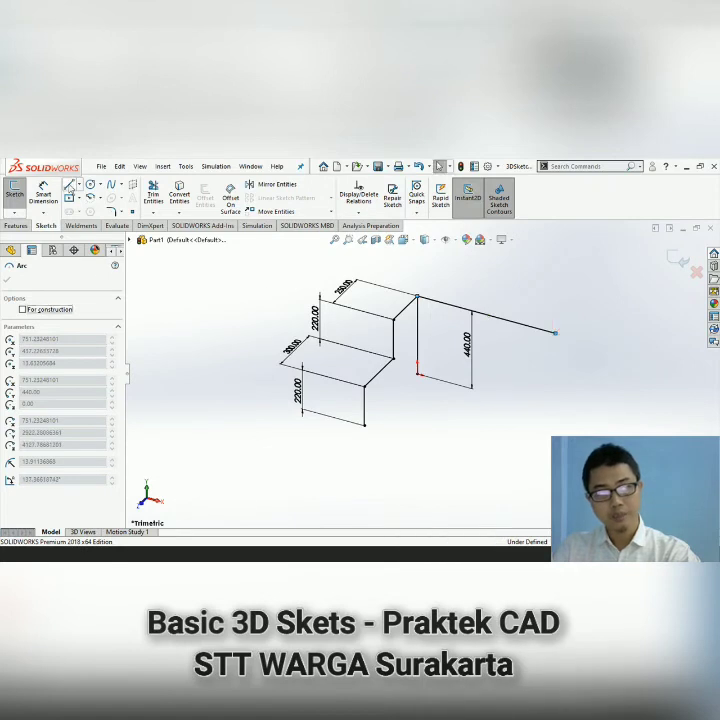
left_click(556, 336)
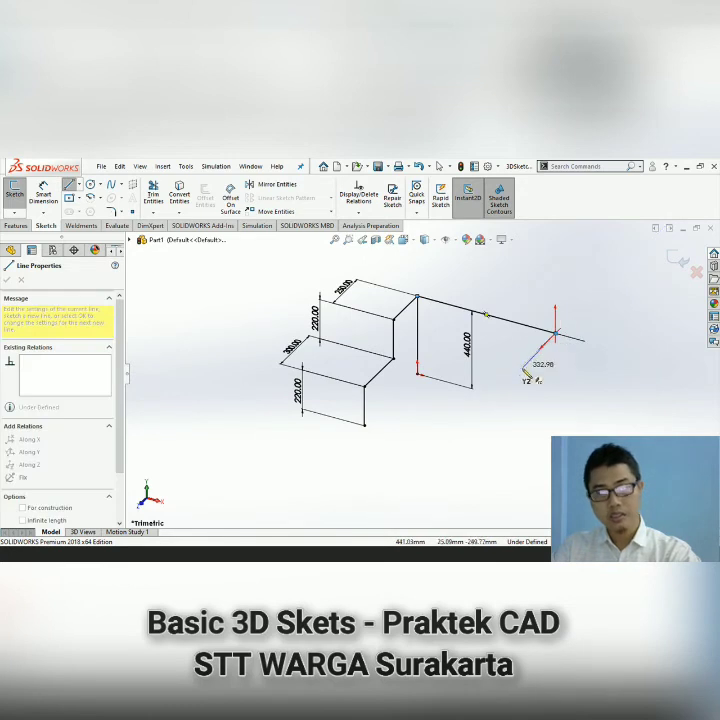
left_click(515, 374)
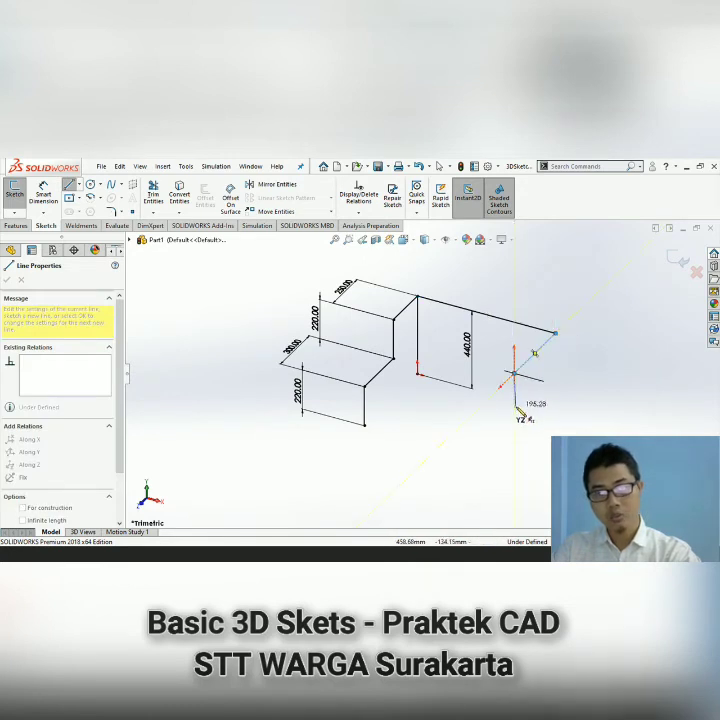
left_click(514, 410)
left_click(487, 473)
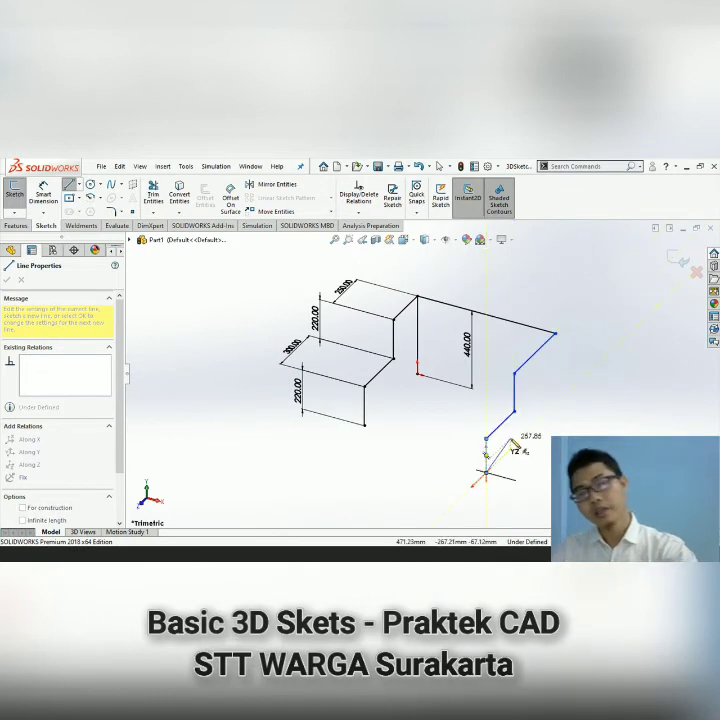
Make the second profile's upper depth line and upper vertical line equal to the matching lines of the dimensioned first profile.
key("Escape")
left_click(405, 308)
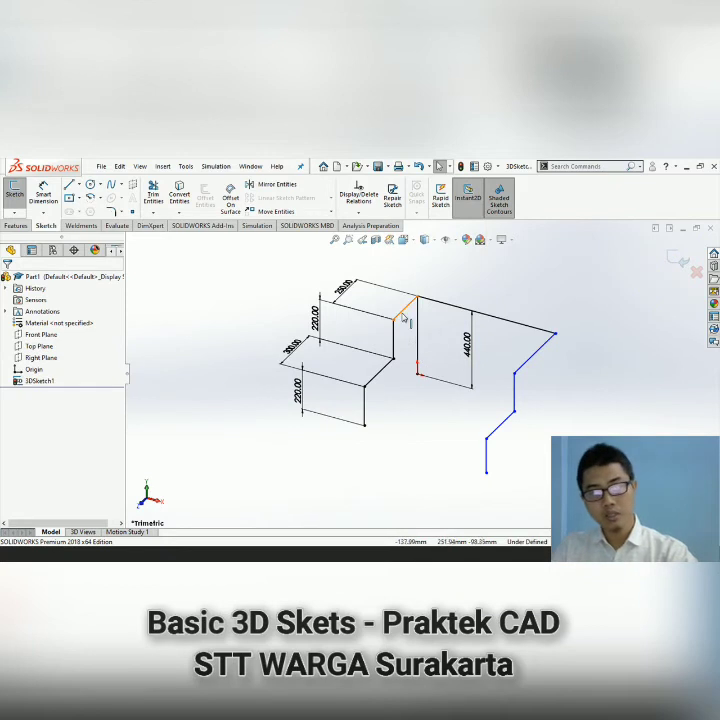
left_click(532, 360, "ctrl")
left_click(656, 314)
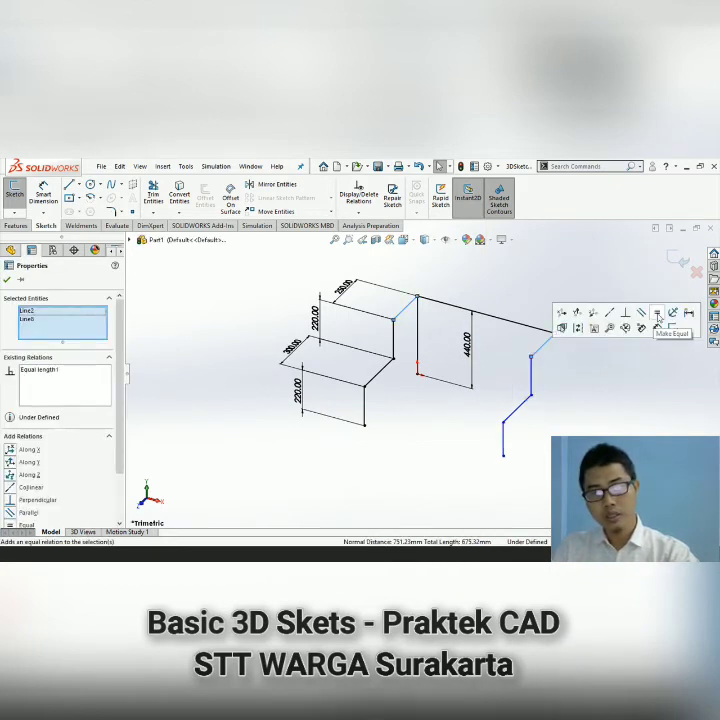
left_click(396, 343)
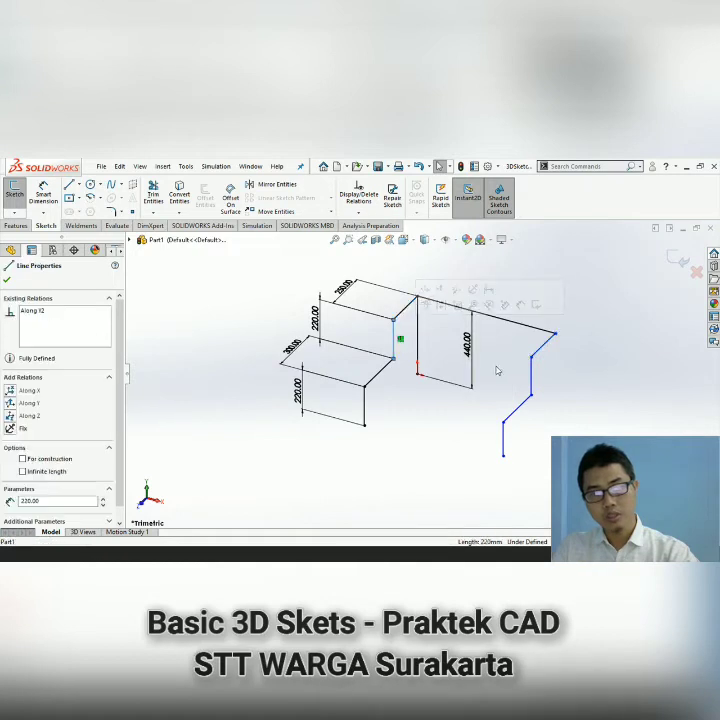
left_click(533, 383, "ctrl")
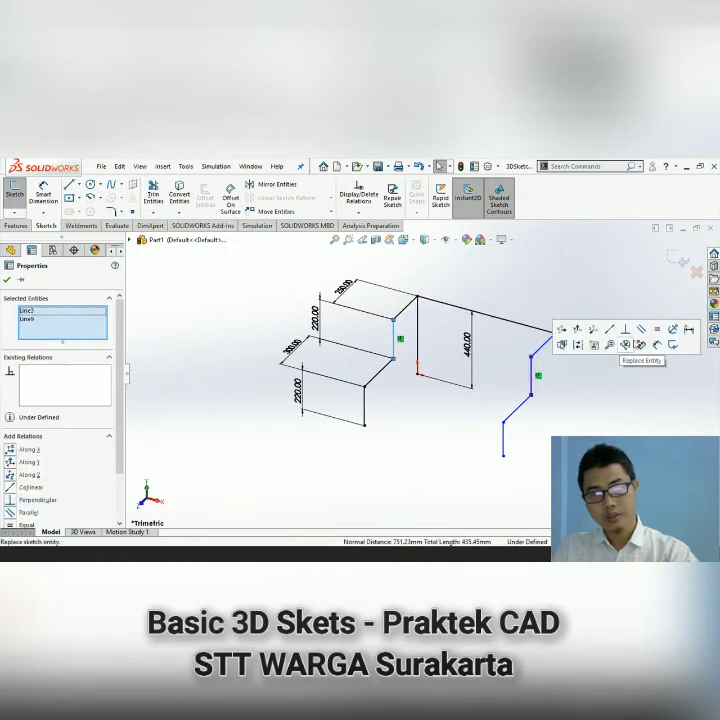
Make the second profile's lower depth line and lower vertical line equal to their counterparts in the first profile.
left_click(381, 371)
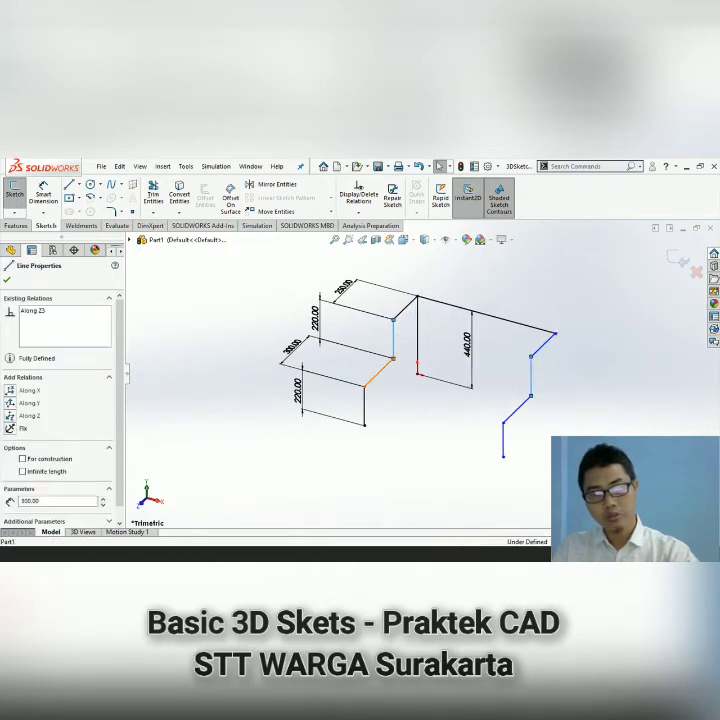
left_click(515, 413, "ctrl")
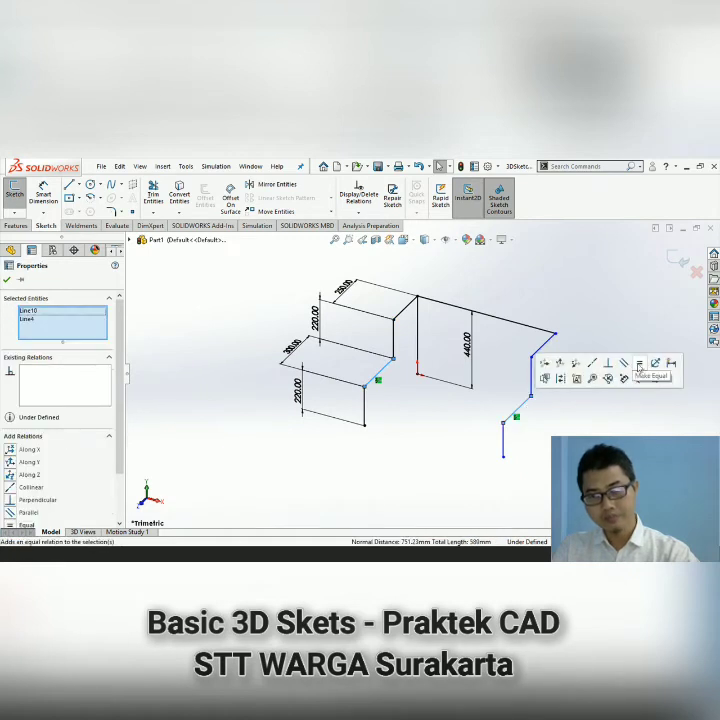
left_click(365, 405)
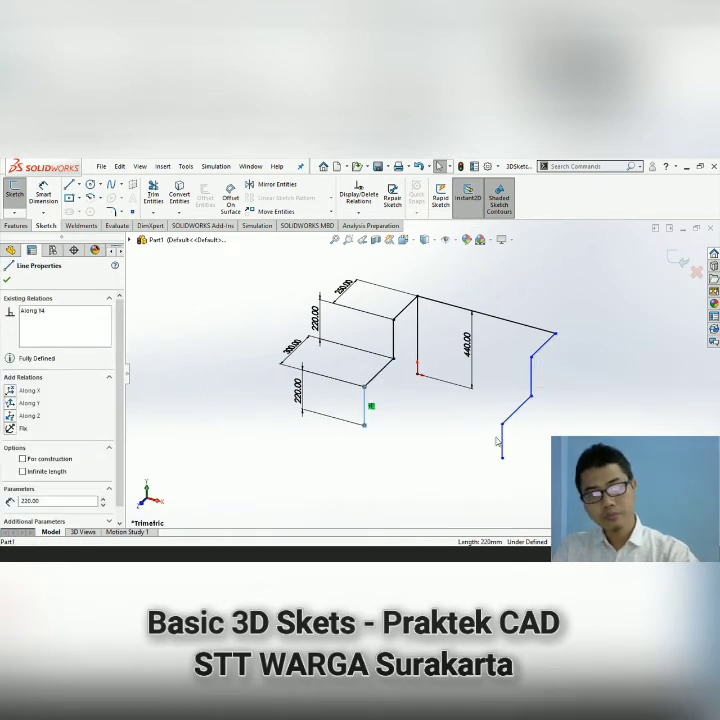
left_click(503, 444, "ctrl")
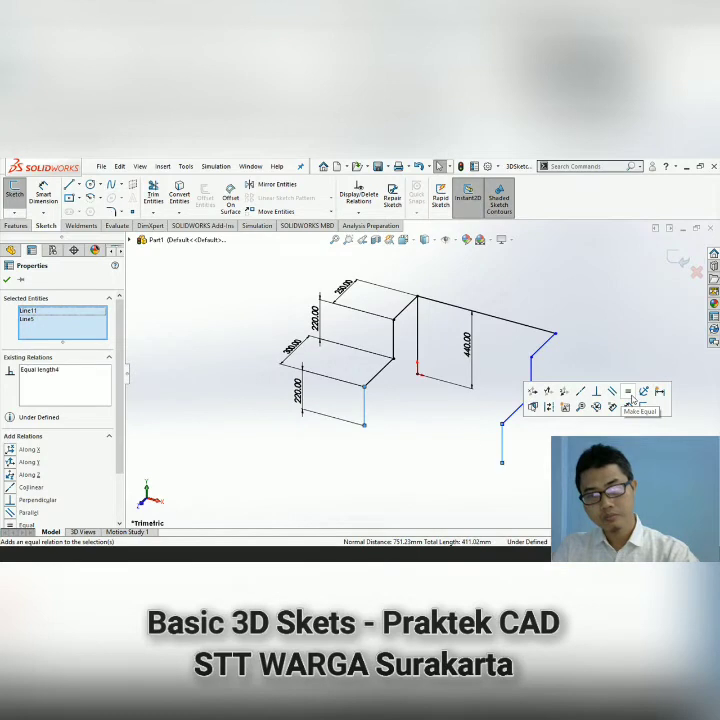
left_click(8, 280)
Dimension the line along X joining the upper rear corners of the two profiles at 800 mm and end dimensioning.
mouse_move(368, 460)
middle_mouse_down()
mouse_move(383, 437)
mouse_move(347, 421)
mouse_move(374, 445)
mouse_move(360, 451)
mouse_move(461, 348)
middle_mouse_up()
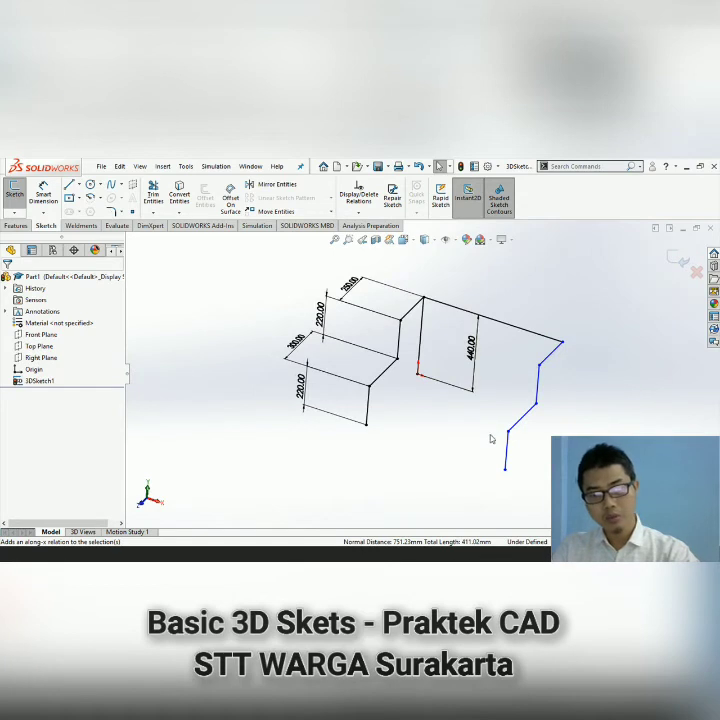
left_click(43, 192)
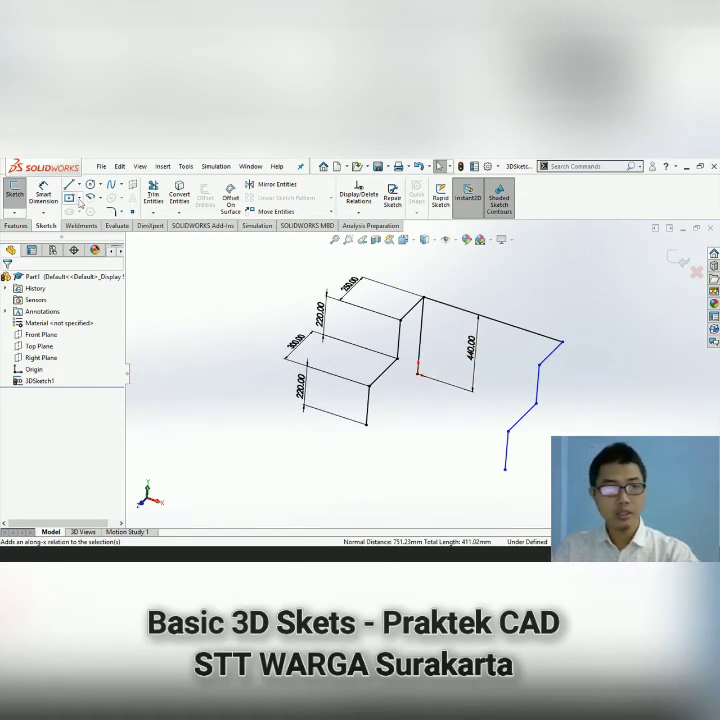
left_click(512, 330)
left_click(514, 292)
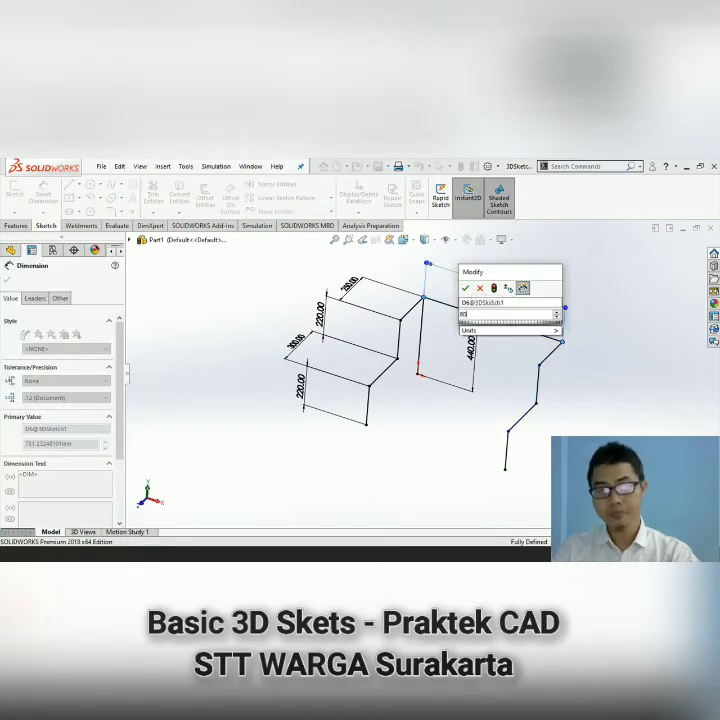
type("800")
key("Return")
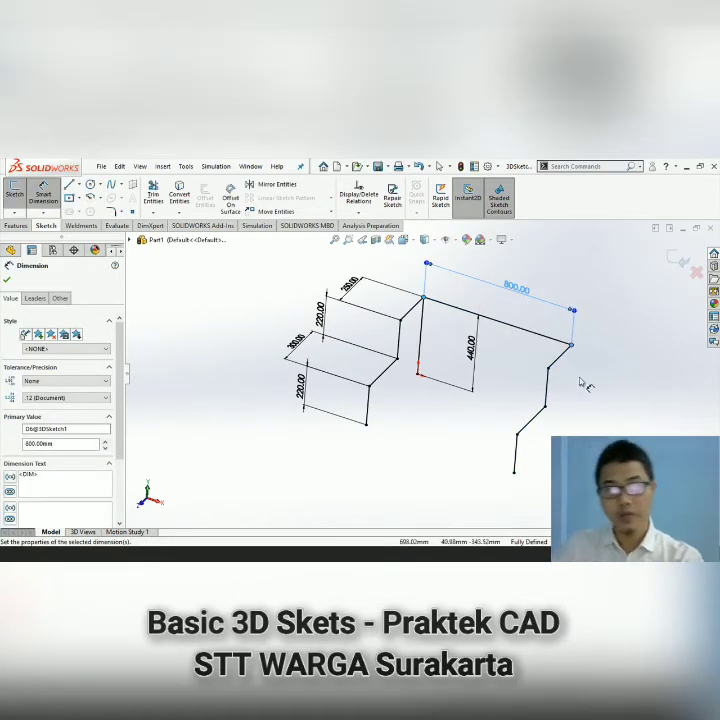
key("Escape")
key("Escape")
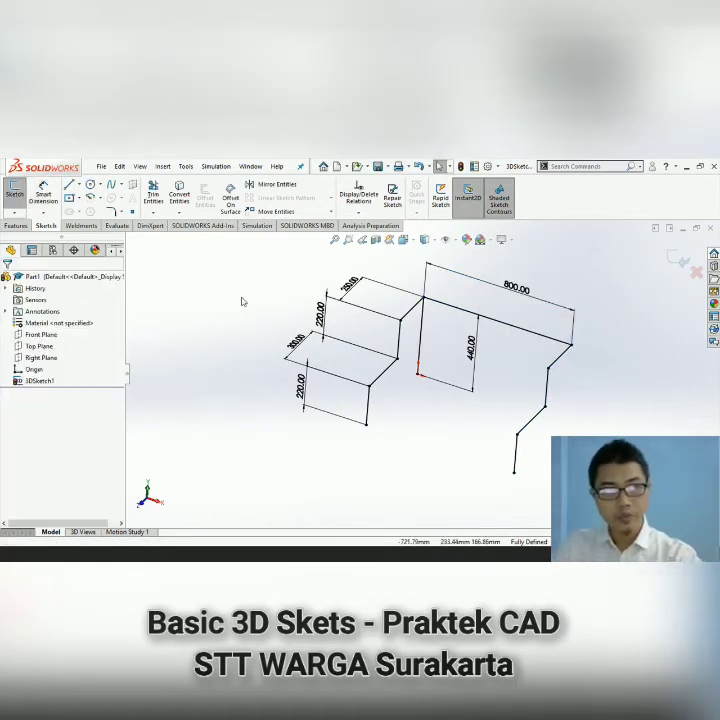
Sketch a line connecting the front ends of the two profiles' upper depth lines.
left_click(70, 187)
left_click(402, 320)
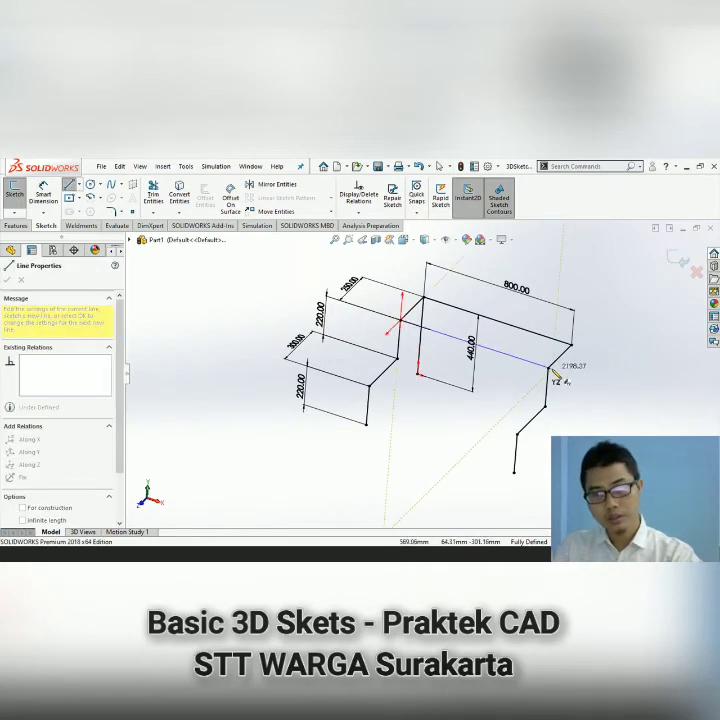
left_click(552, 370)
left_click(549, 369)
key("Escape")
Sketch two lines connecting the profiles at the rear and front corners of the lower step.
key("l")
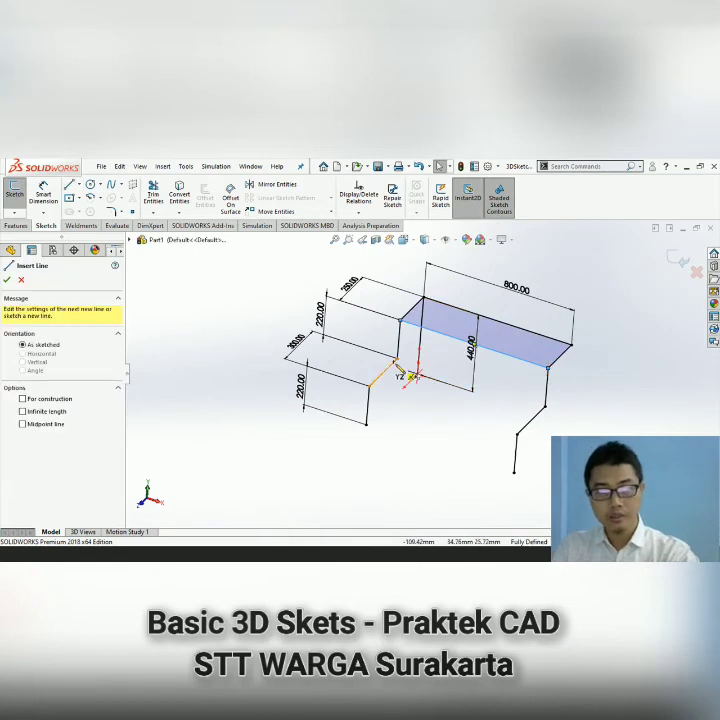
left_click(398, 359)
left_click(545, 404)
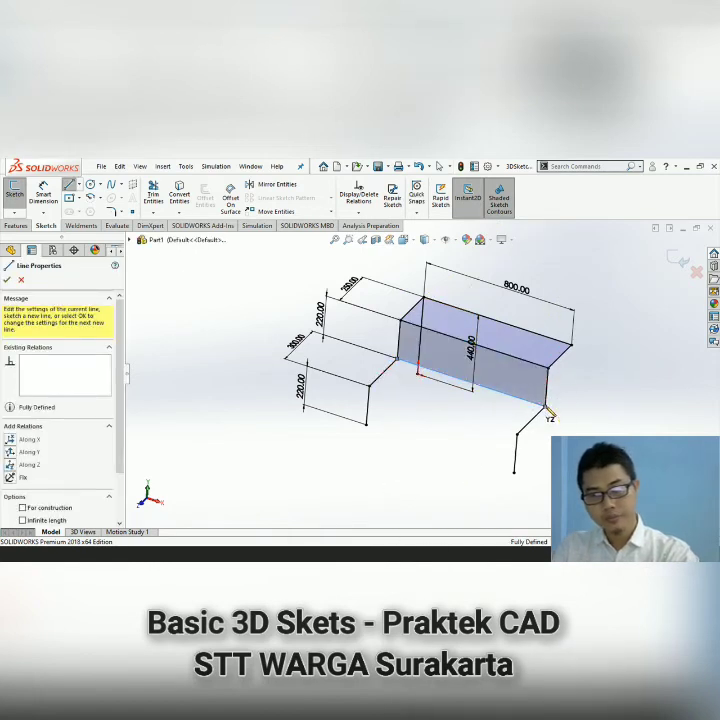
key("Escape")
key("l")
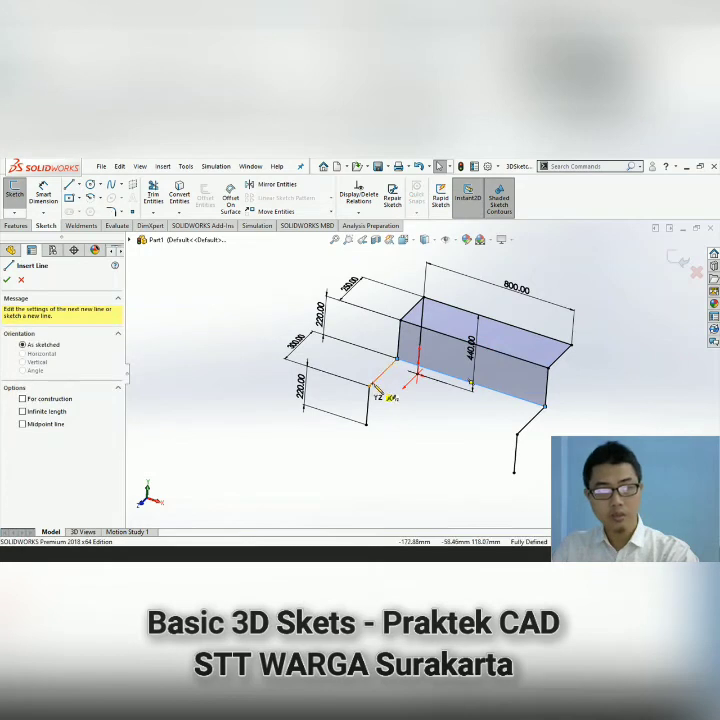
left_click(370, 384)
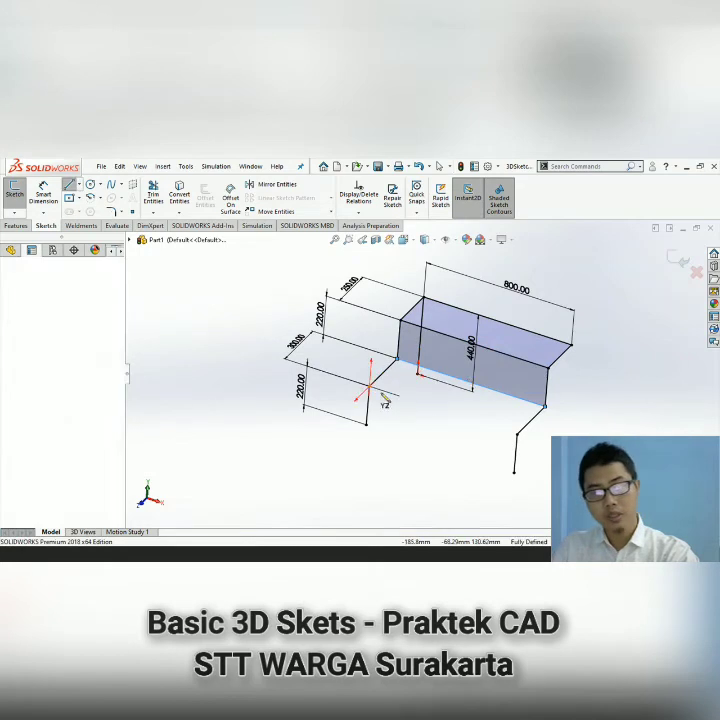
left_click(516, 434)
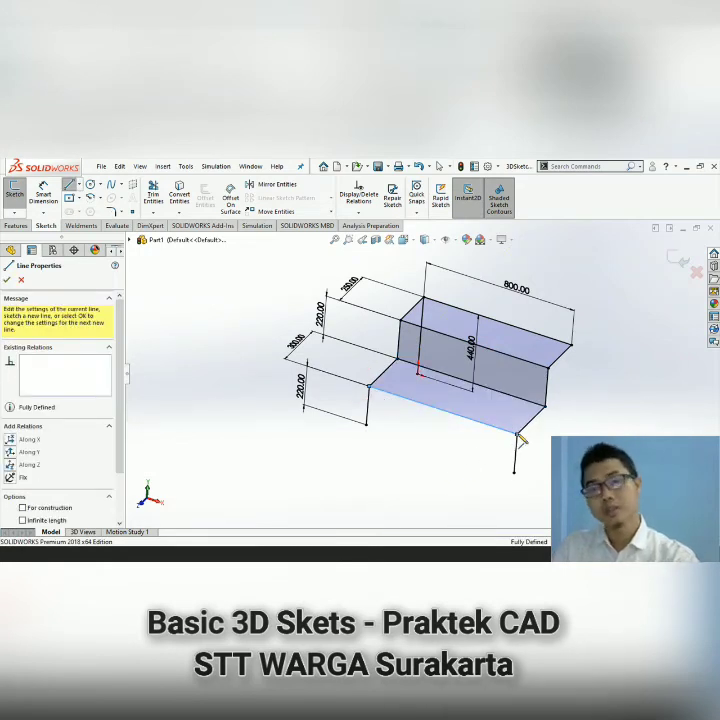
key("Escape")
Sketch a vertical rear leg down from the free end of the 800 mm line and make it equal to the 440 mm line.
key("l")
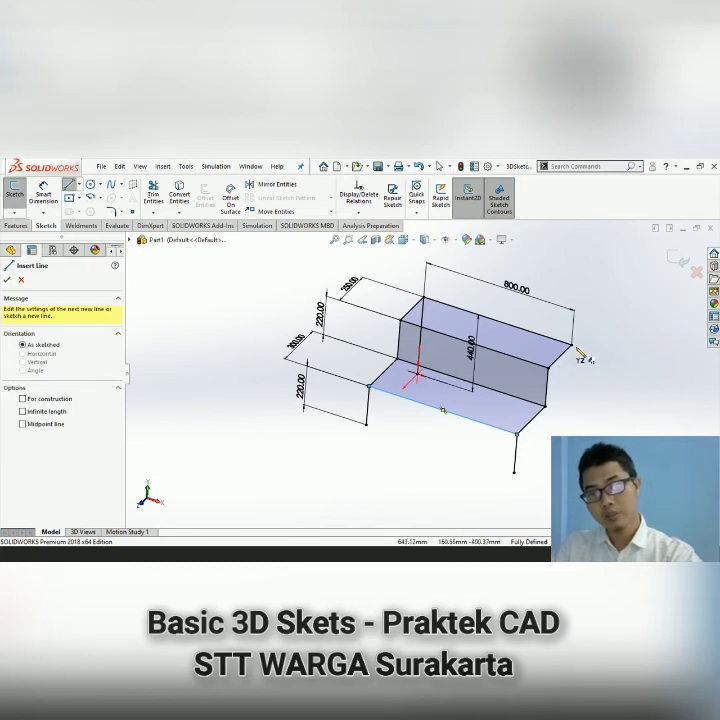
left_click(572, 344)
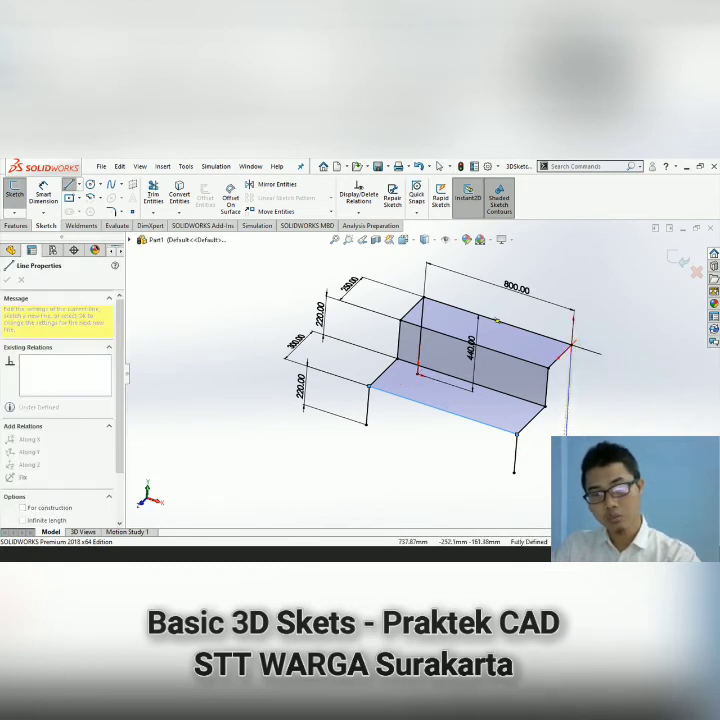
left_click(565, 440)
key("Escape")
middle_click_drag(590, 430, 543, 467)
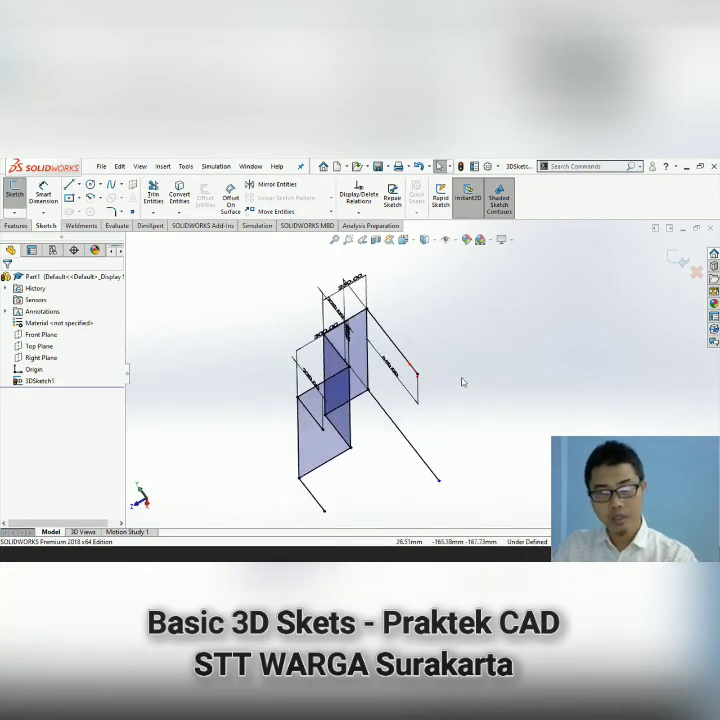
left_click(399, 352)
left_click(413, 451, "ctrl")
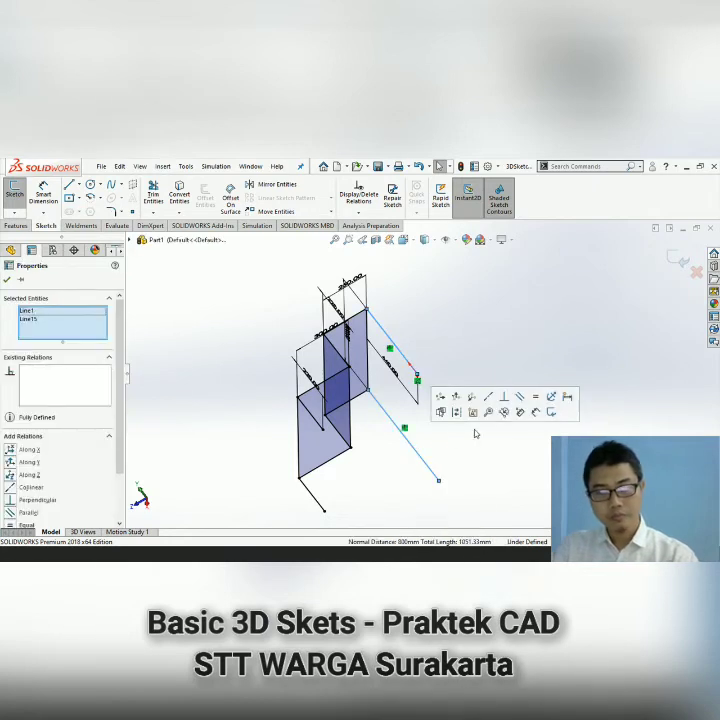
left_click(545, 405)
left_click(529, 472)
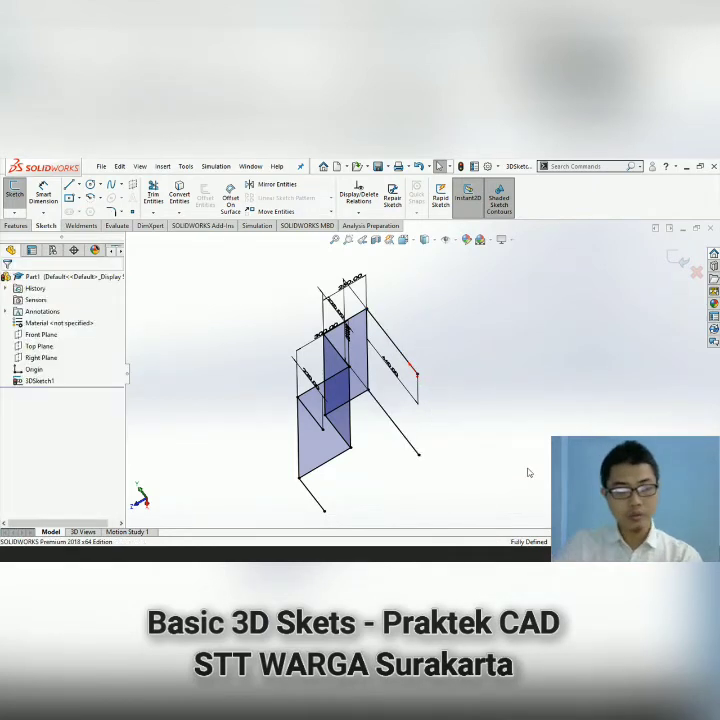
Check the rear crossbar in the Nitro Pro drawing, then in SOLIDWORKS sketch a line about 800 mm long joining the lower parts of both rear legs.
key("ctrl+7")
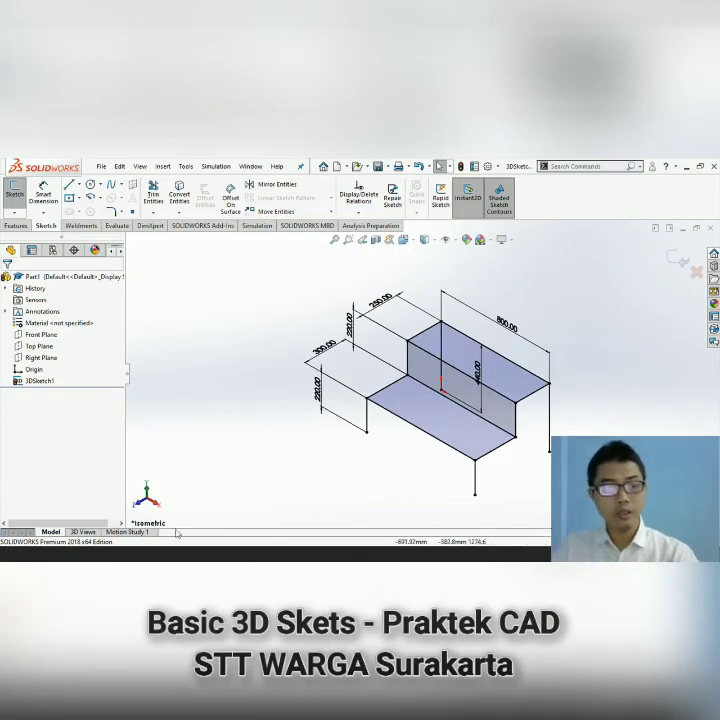
key("super+Tab")
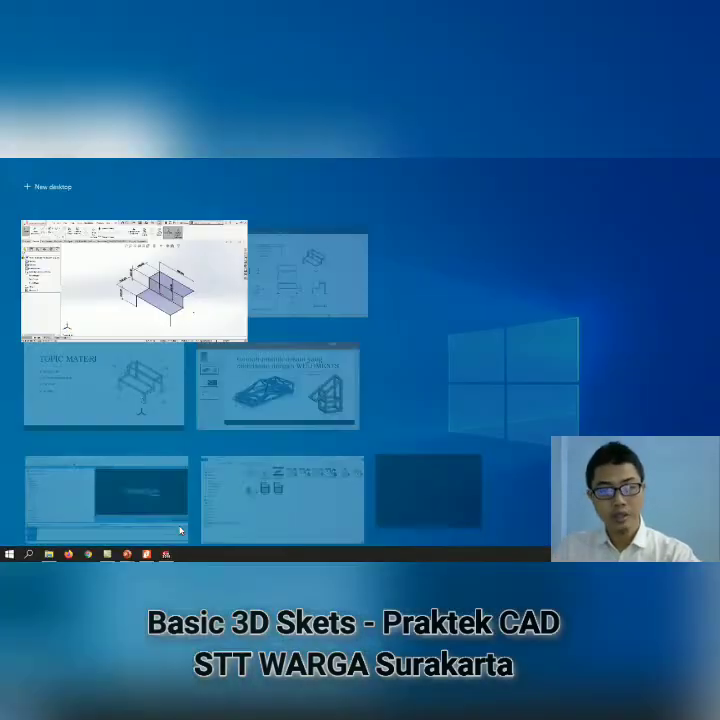
left_click(304, 306)
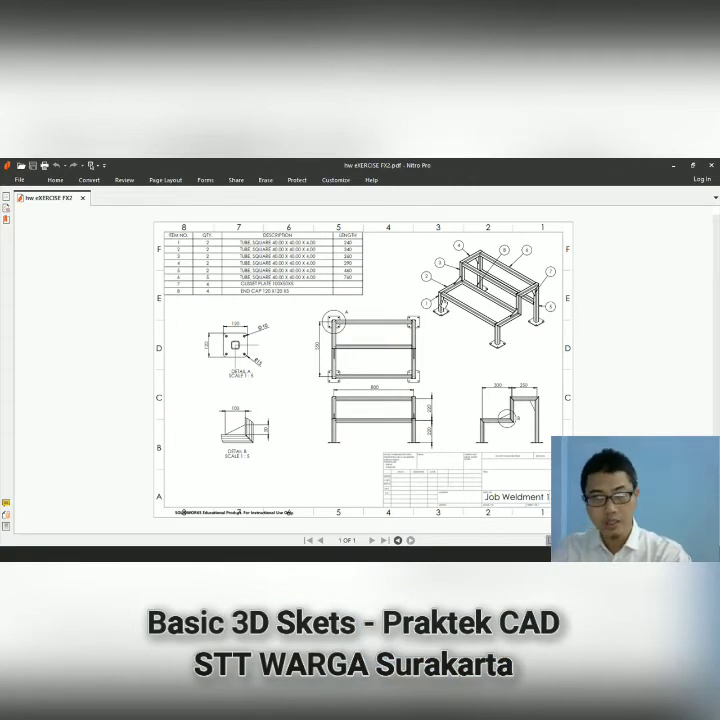
key("super+Tab")
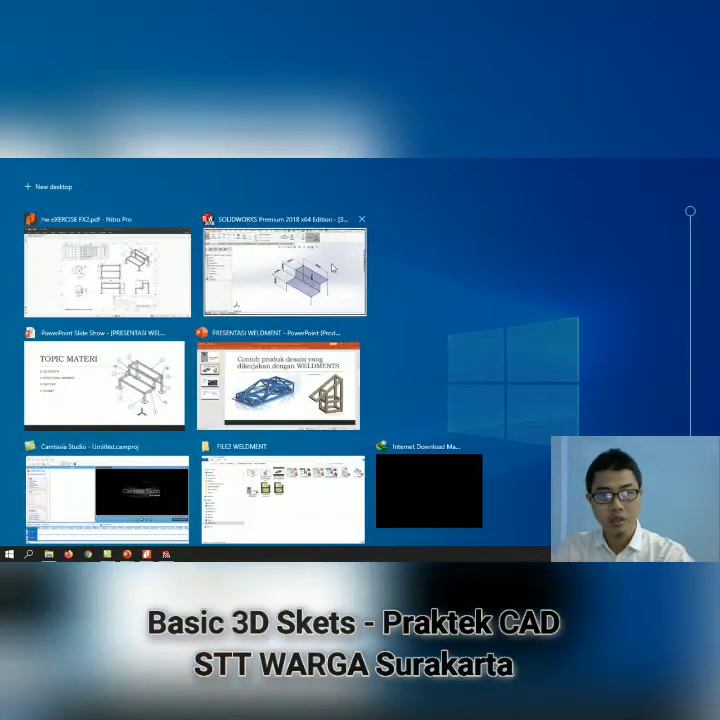
left_click(333, 267)
mouse_move(369, 286)
middle_mouse_down()
mouse_move(597, 397)
mouse_move(566, 421)
middle_mouse_up()
key("l")
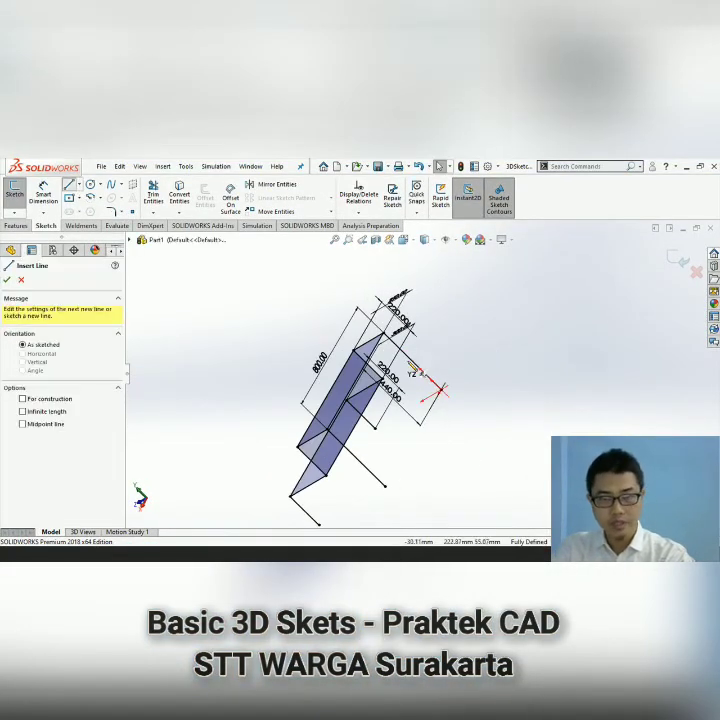
scroll(430, 376, "down", 5)
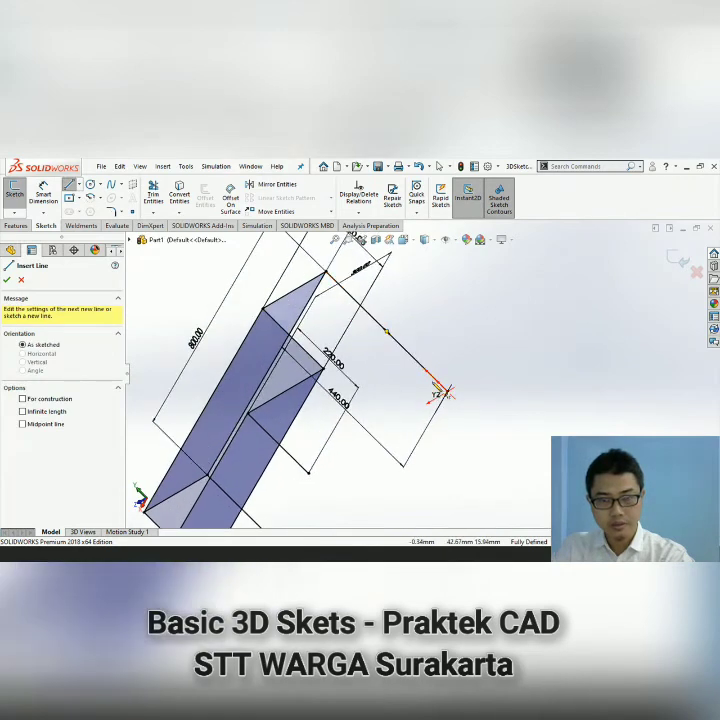
left_click(451, 394)
scroll(440, 385, "up", 5)
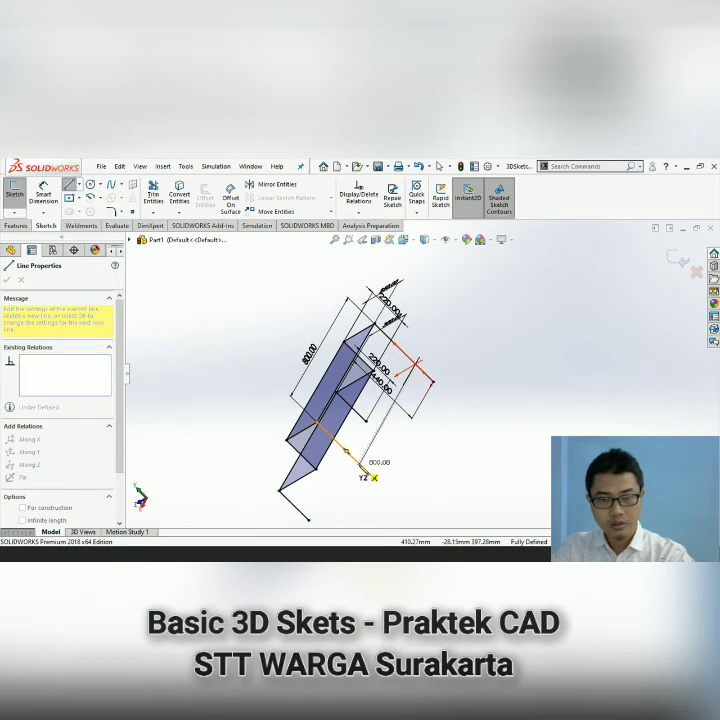
left_click(364, 467)
key("Escape")
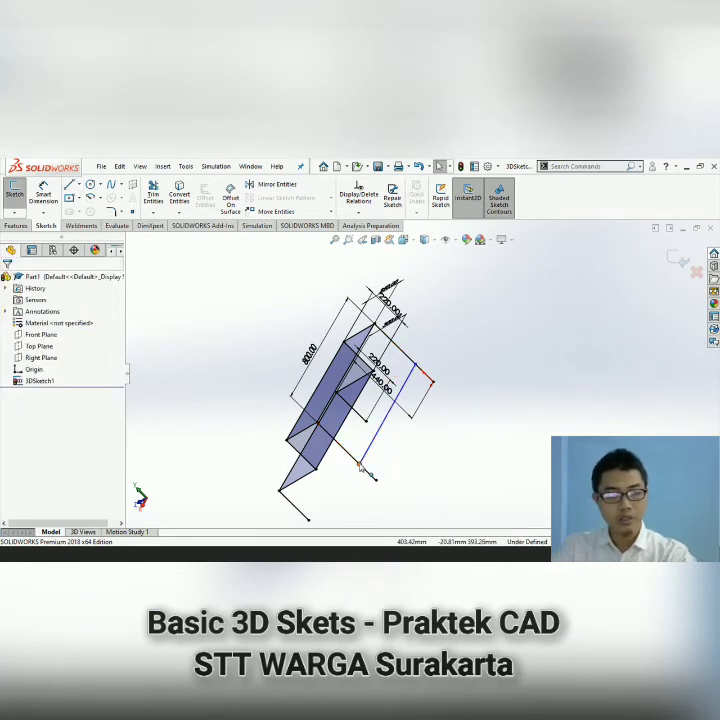
Check the crossbar height in the Nitro Pro drawing, then in SOLIDWORKS dimension the crossbar 220 mm from the non-origin rear leg's lower end.
key("super+Tab")
left_click(313, 276)
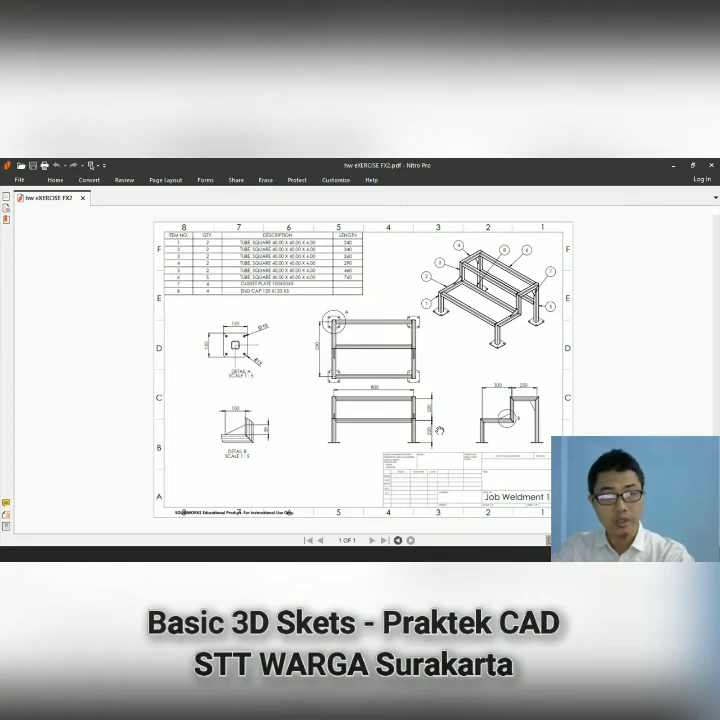
key("super+Tab")
left_click(283, 268)
middle_click_drag(451, 362, 503, 362)
left_click(43, 195)
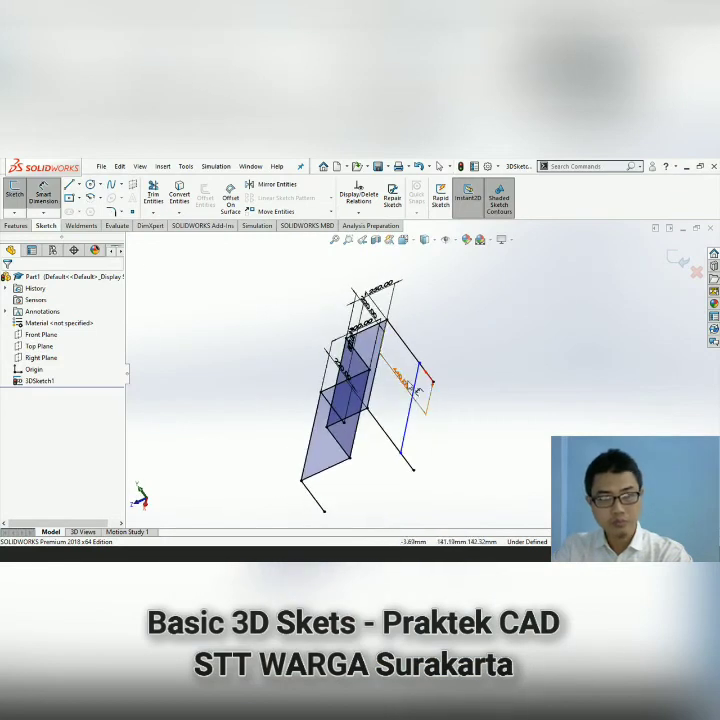
left_click(412, 467)
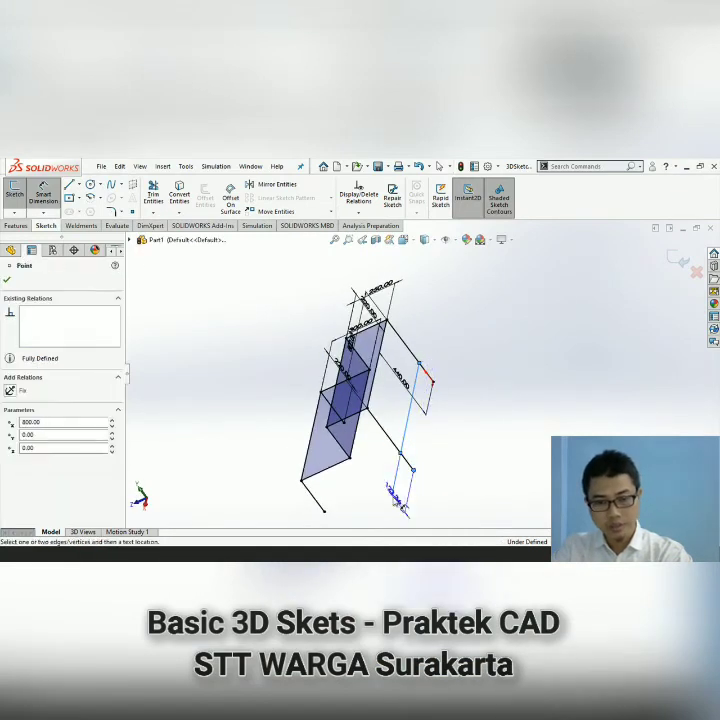
left_click(387, 506)
type("220")
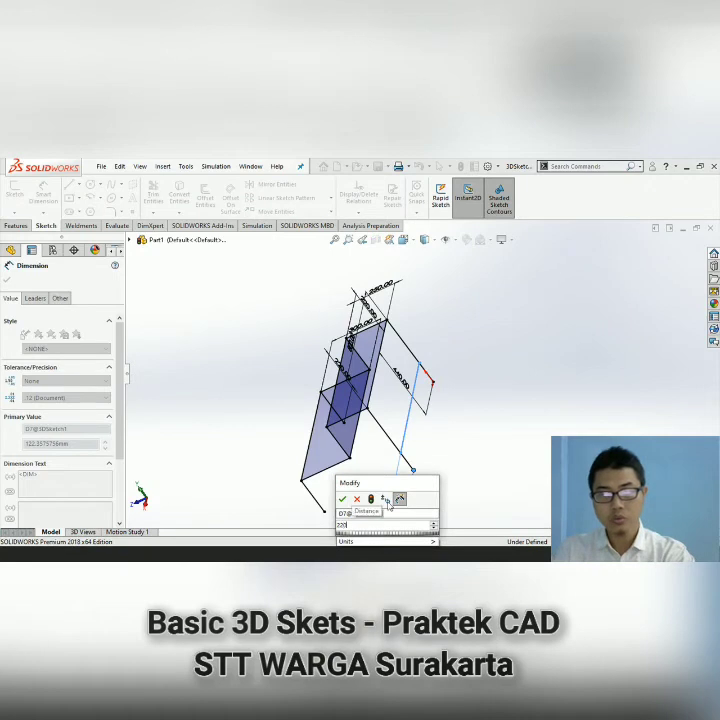
key("Return")
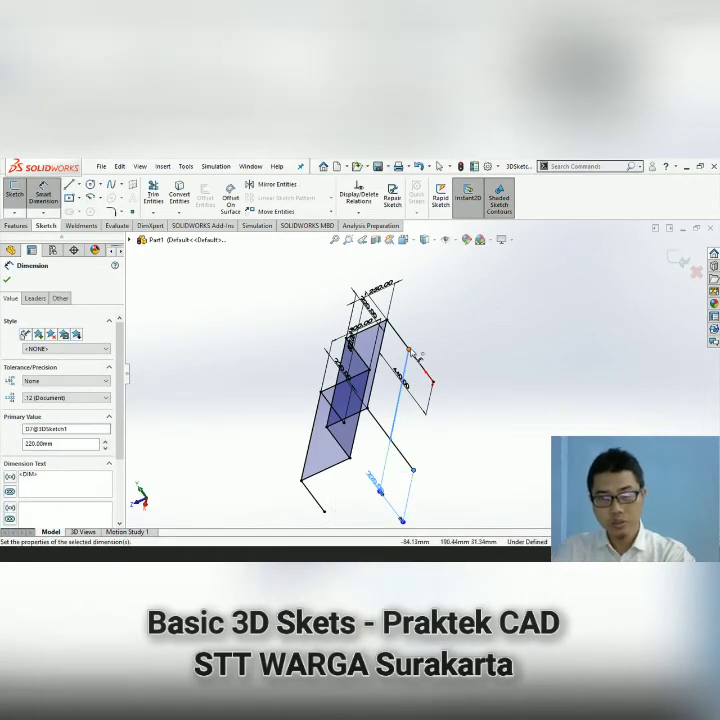
Dimension the crossbar's other end 220 mm from the origin at the foot of the first rear leg, then show the isometric view.
left_click(409, 349)
left_click(433, 382)
left_click(442, 341)
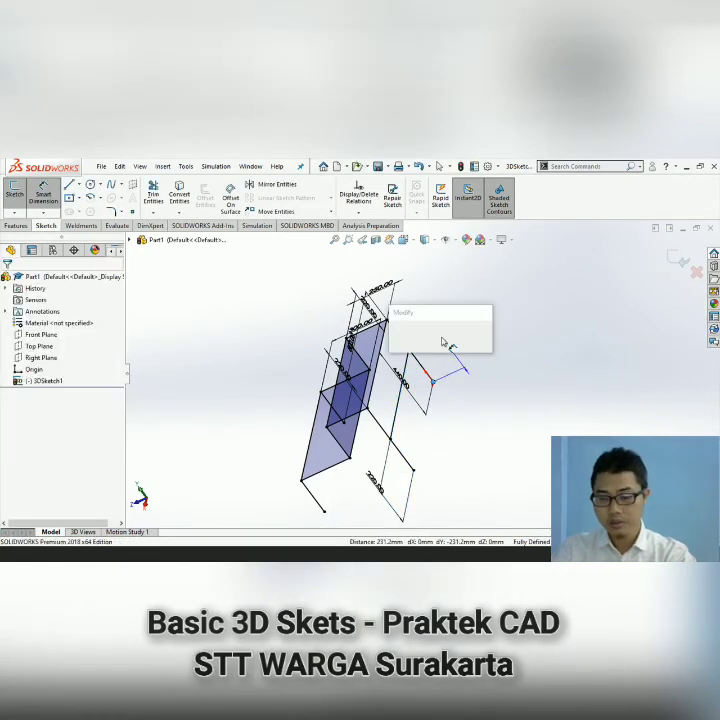
type("220")
key("Return")
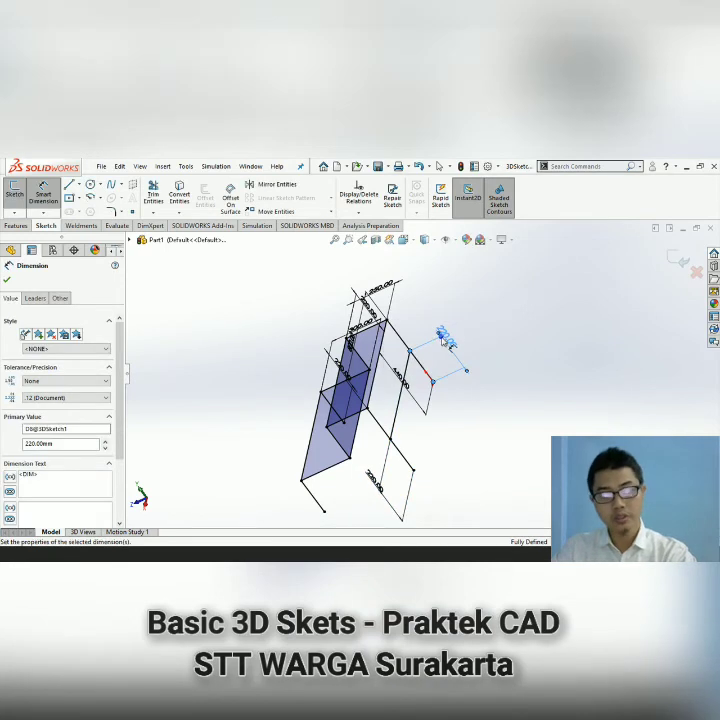
left_click(588, 381)
key("ctrl+7")
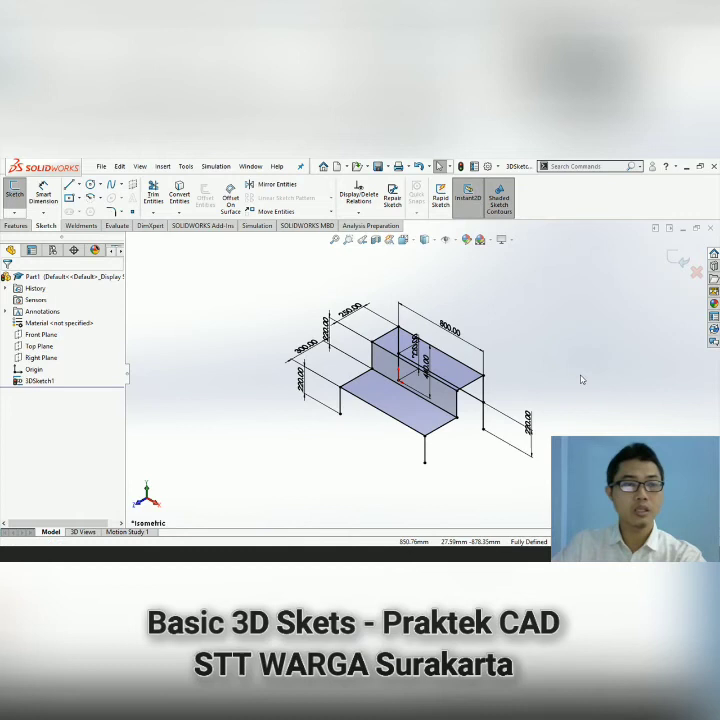
Finish the 3D sketch of the bench frame and exit sketch editing.
left_click(82, 226)
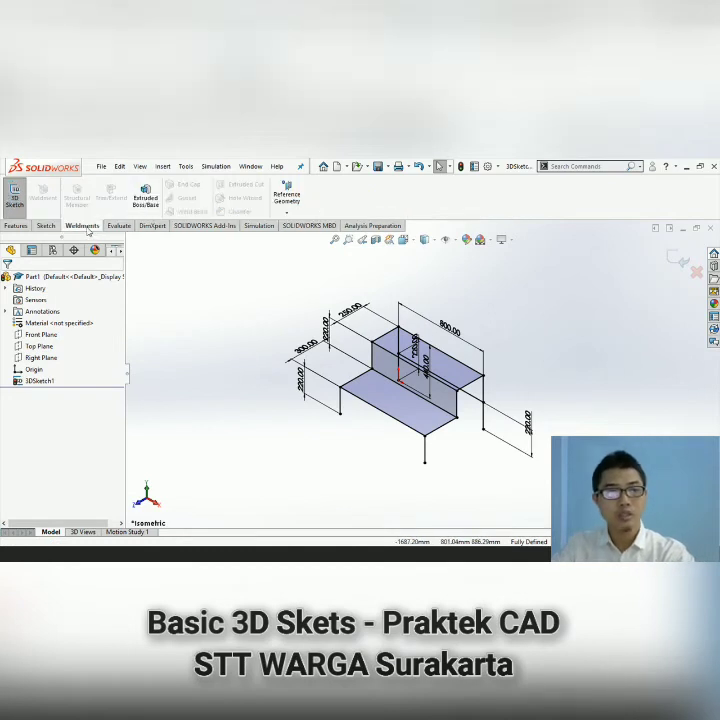
scroll(579, 299, "down", 2)
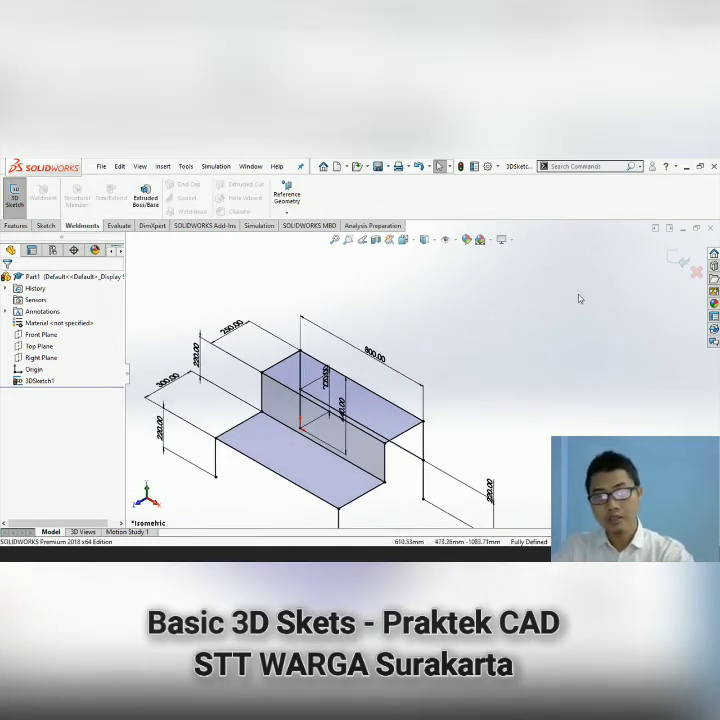
scroll(540, 335, "up", 2)
scroll(335, 424, "down", 3)
scroll(343, 424, "down", 1)
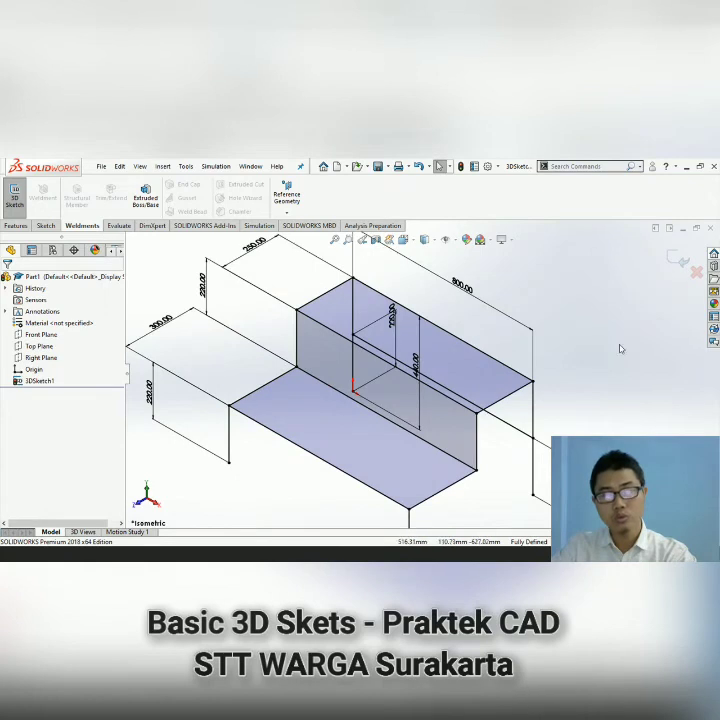
left_click(677, 258)
scroll(405, 326, "up", 2)
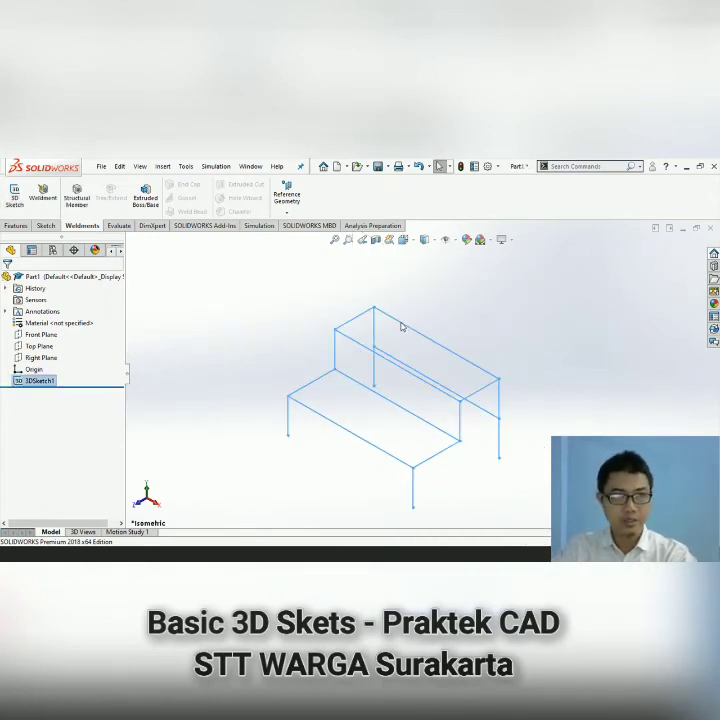
Try an iso SC Beam structural member, size SC 100, along the side line of the lower step.
left_click(77, 196)
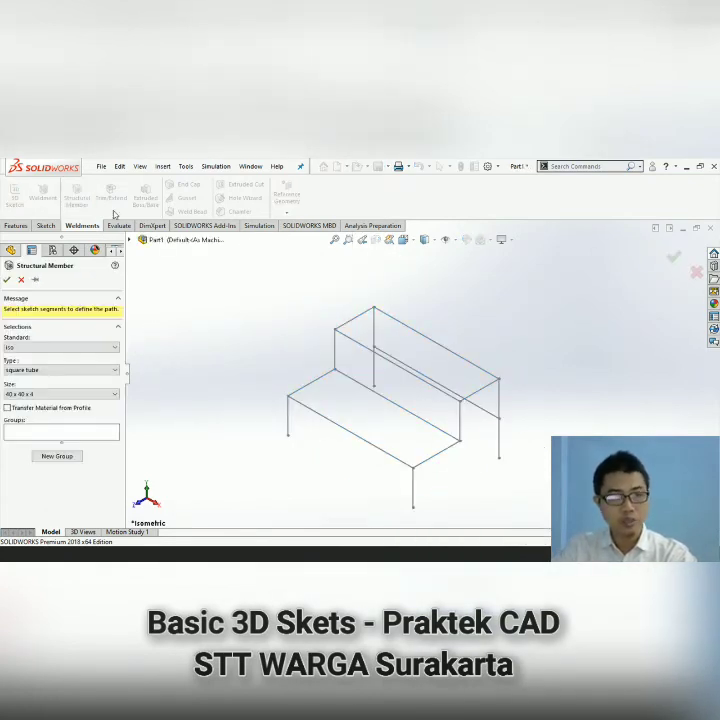
scroll(326, 395, "down", 4)
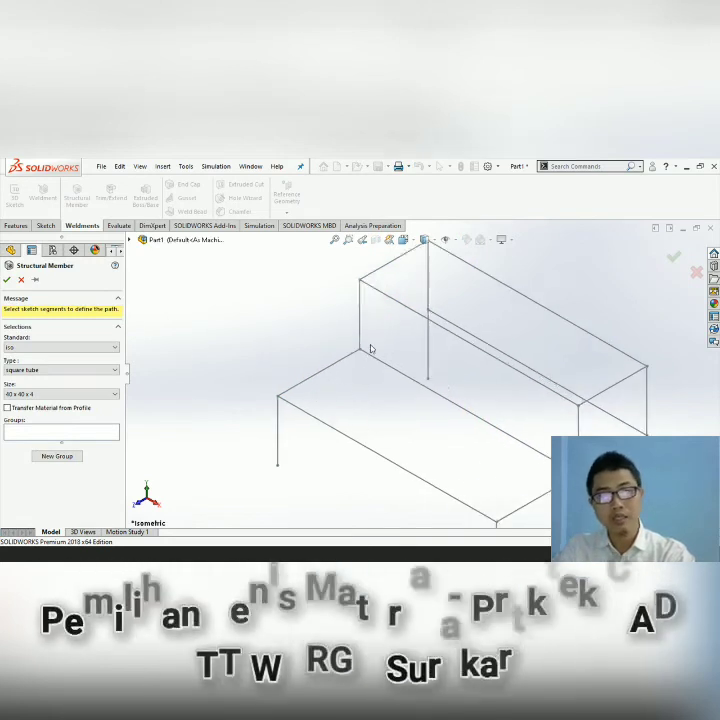
scroll(288, 368, "up", 2)
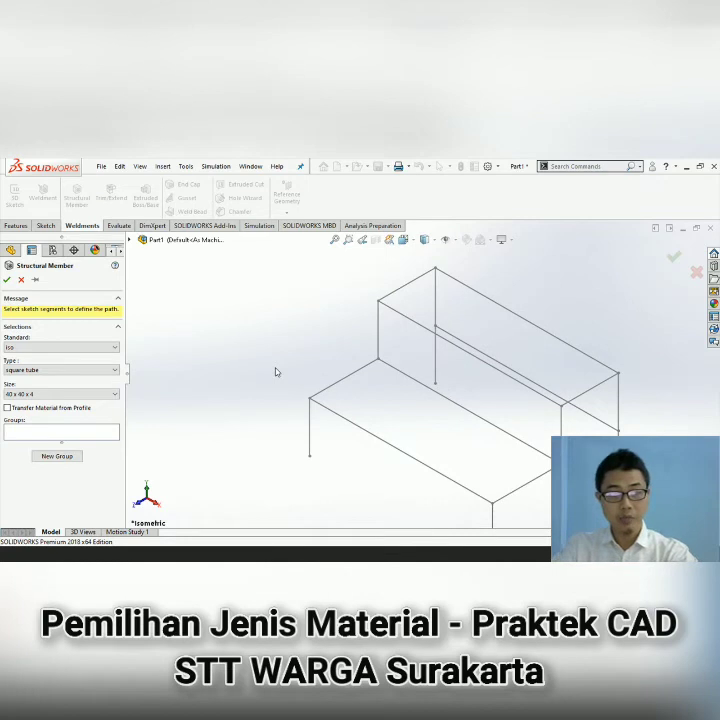
scroll(363, 386, "down", 2)
scroll(350, 394, "up", 1)
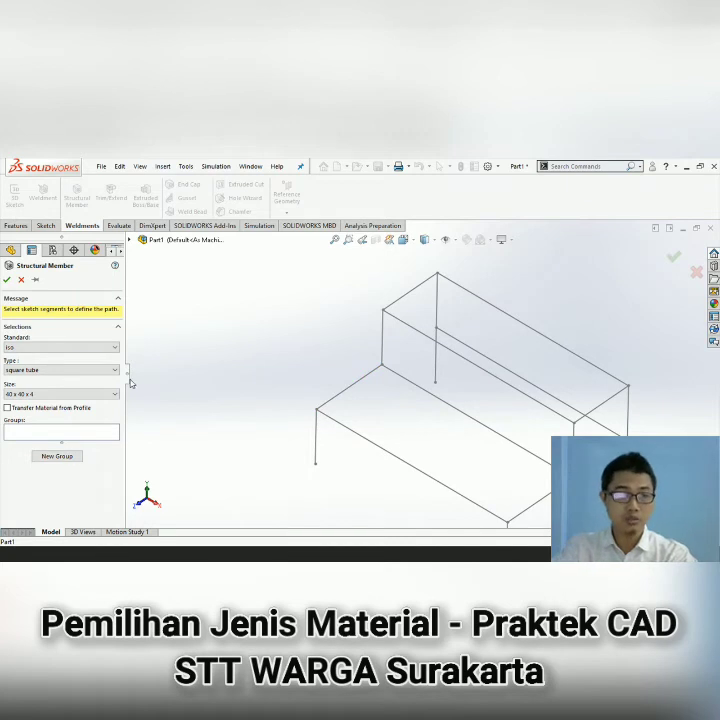
left_click(99, 371)
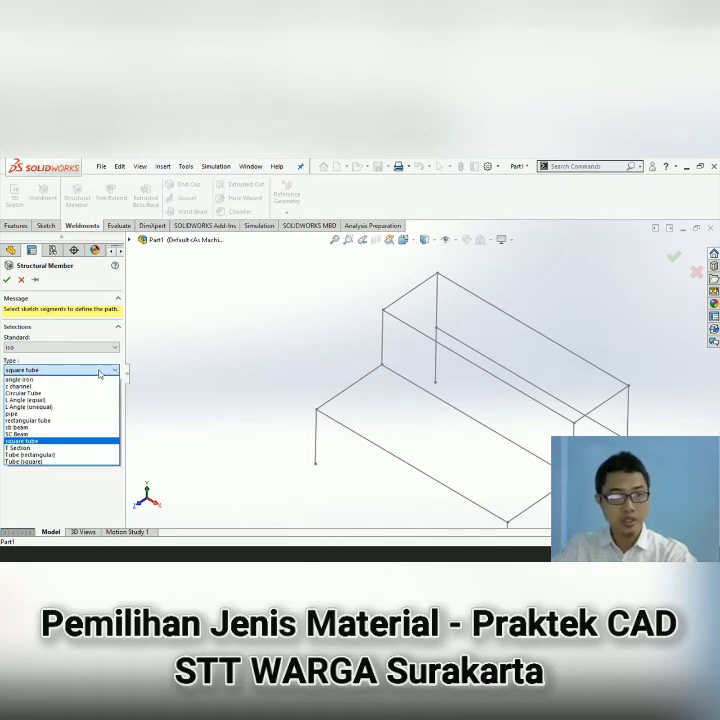
left_click(38, 434)
left_click(336, 397)
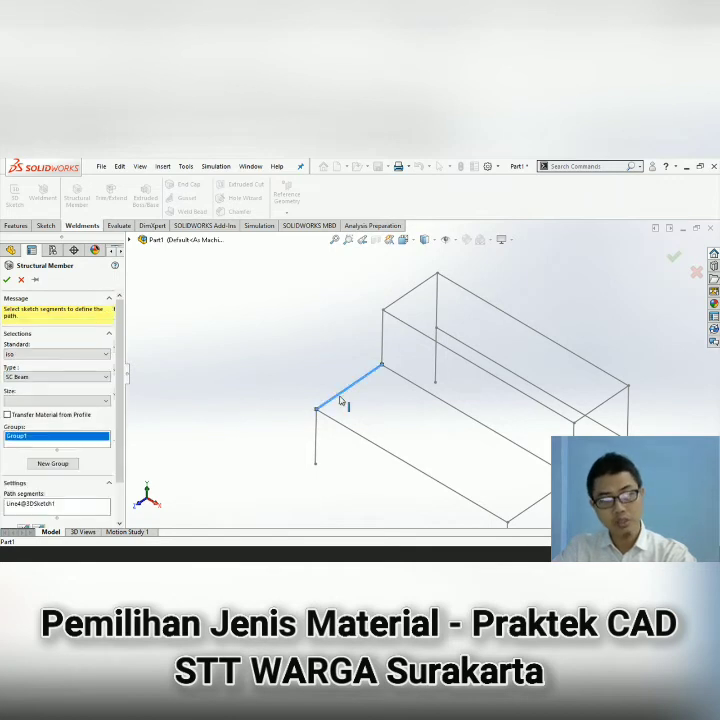
scroll(342, 408, "up", 5)
middle_click_drag(367, 403, 348, 389)
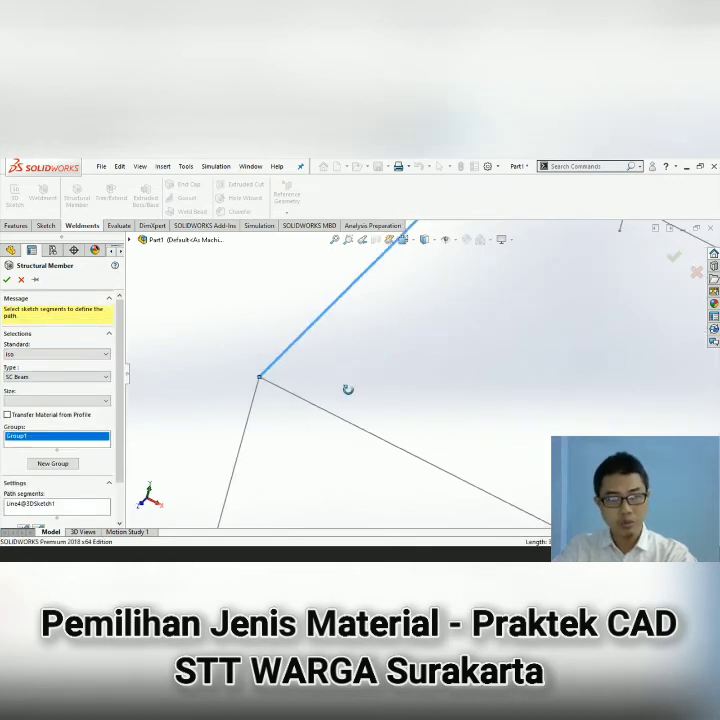
scroll(259, 376, "down", 8)
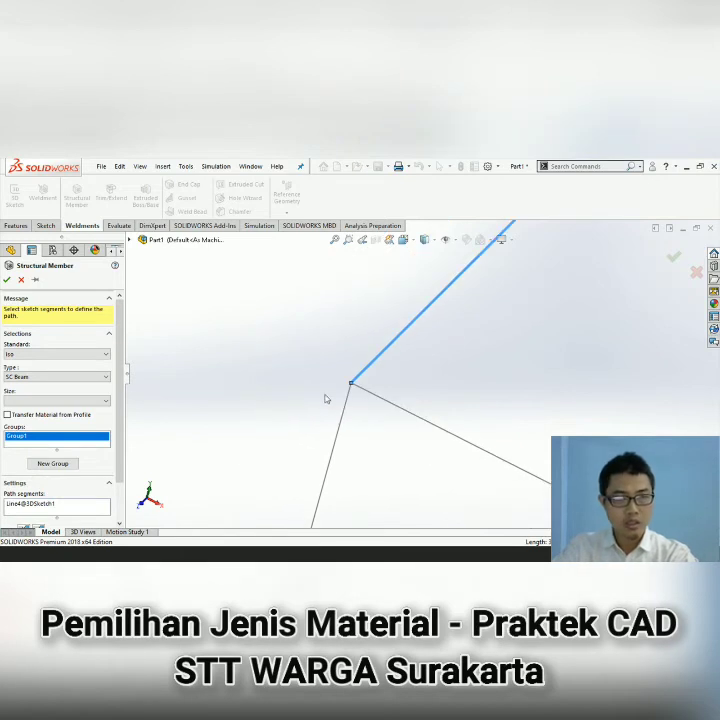
mouse_move(362, 387)
middle_mouse_down("ctrl")
mouse_move(418, 386)
mouse_move(230, 421)
middle_mouse_up("ctrl")
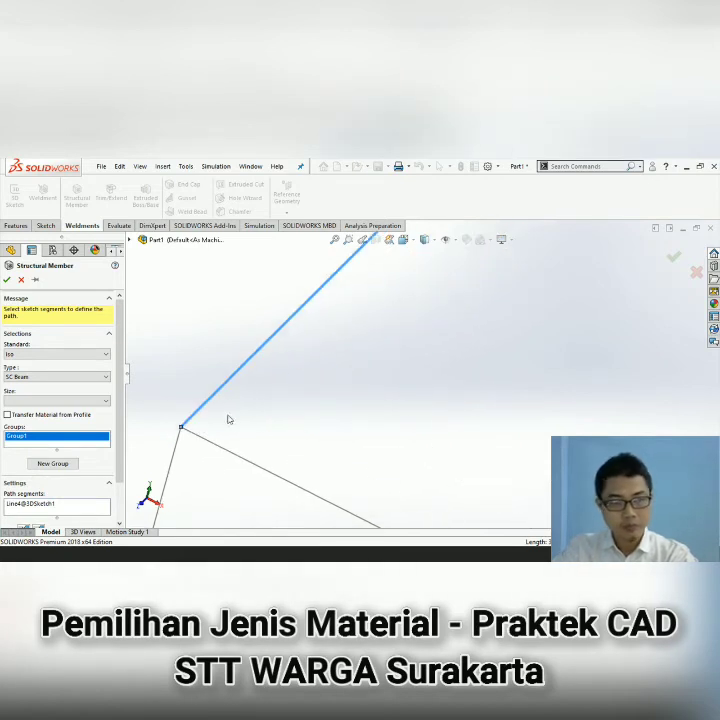
left_click(100, 401)
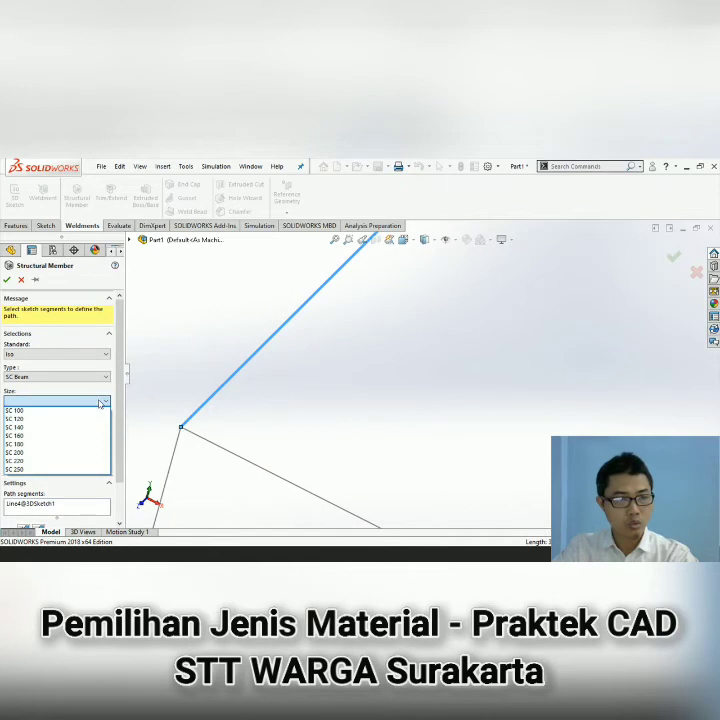
left_click(50, 412)
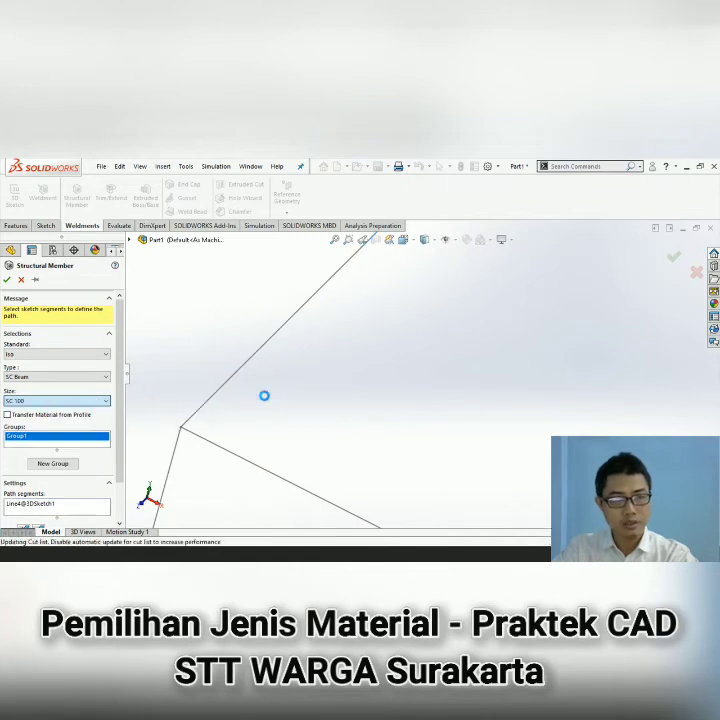
scroll(262, 404, "up", 3)
scroll(273, 416, "up", 10)
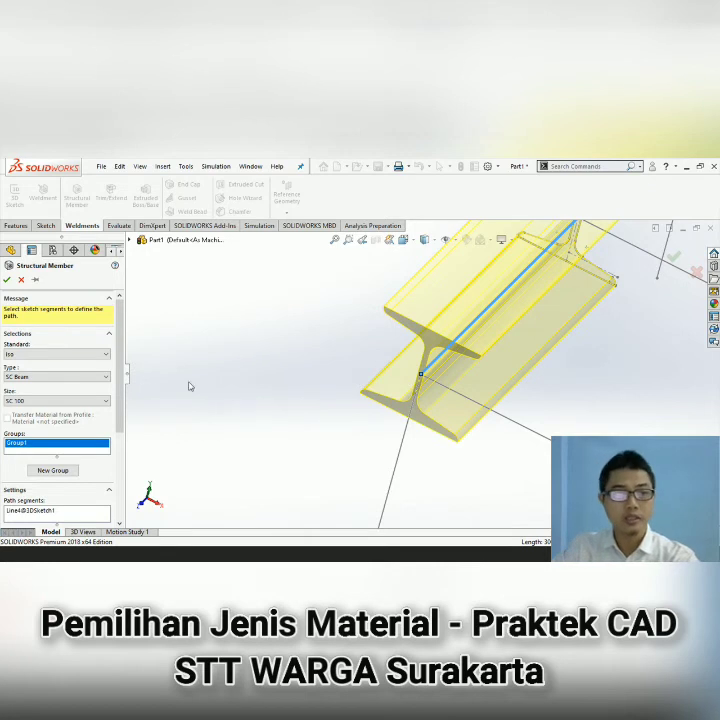
left_click(20, 280)
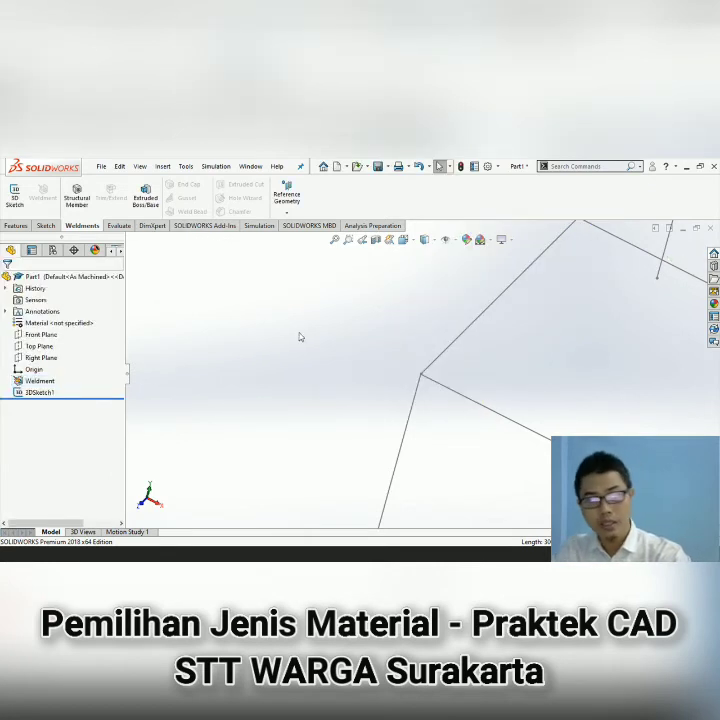
Create iso square tube structural members, size 40 x 40 x 4, on the two front legs.
left_click(77, 192)
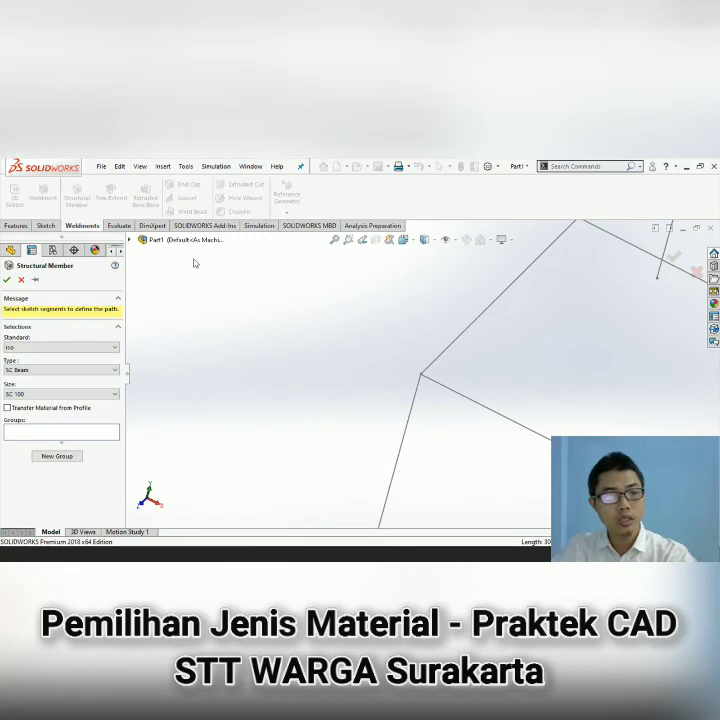
left_click(81, 370)
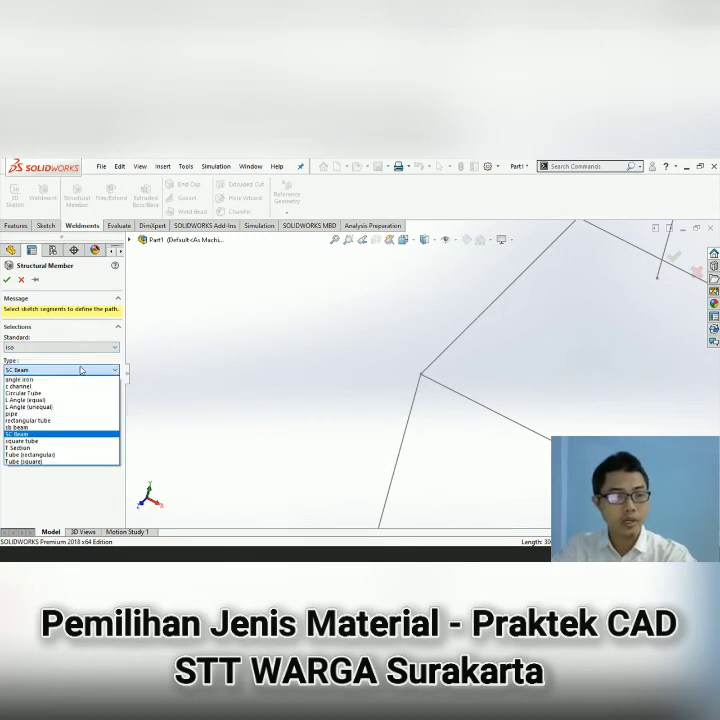
left_click(22, 441)
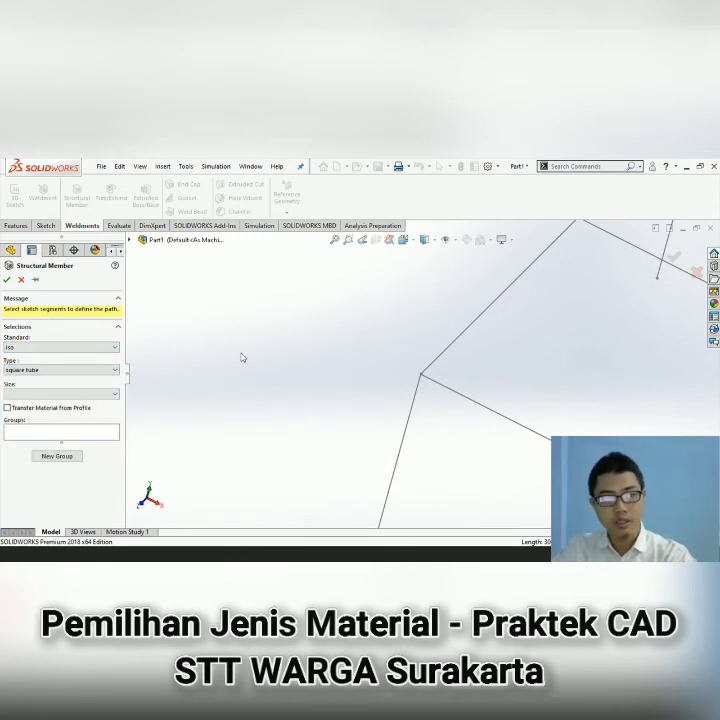
scroll(234, 362, "up", 3)
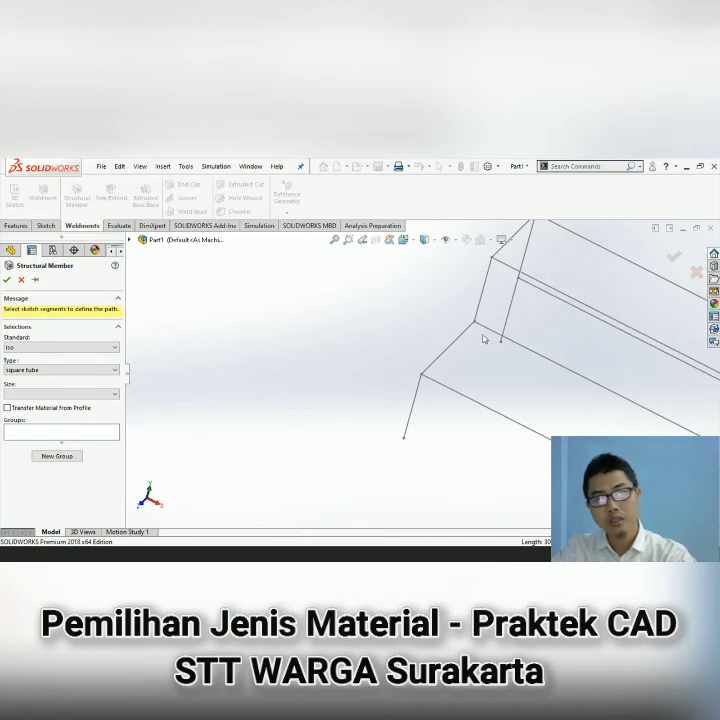
scroll(483, 339, "down", 3)
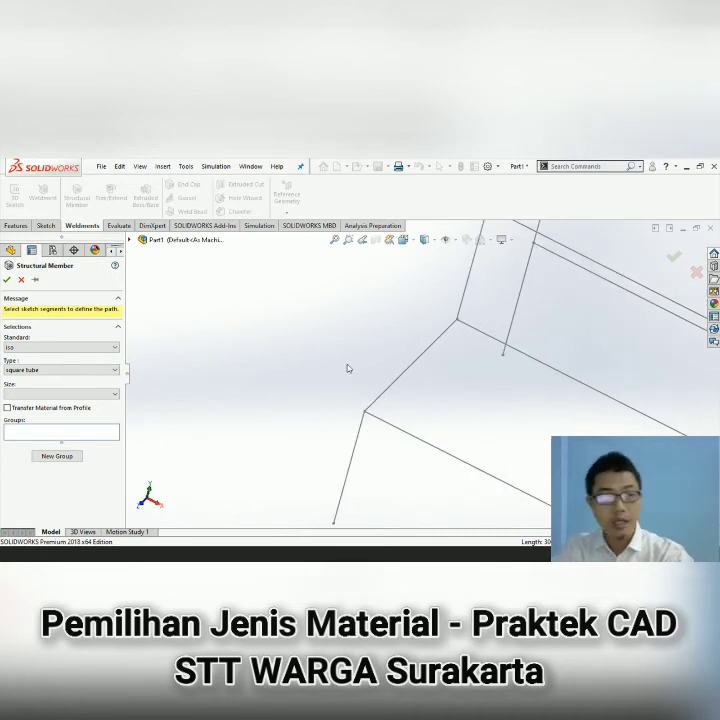
scroll(341, 380, "up", 2)
left_click(60, 394)
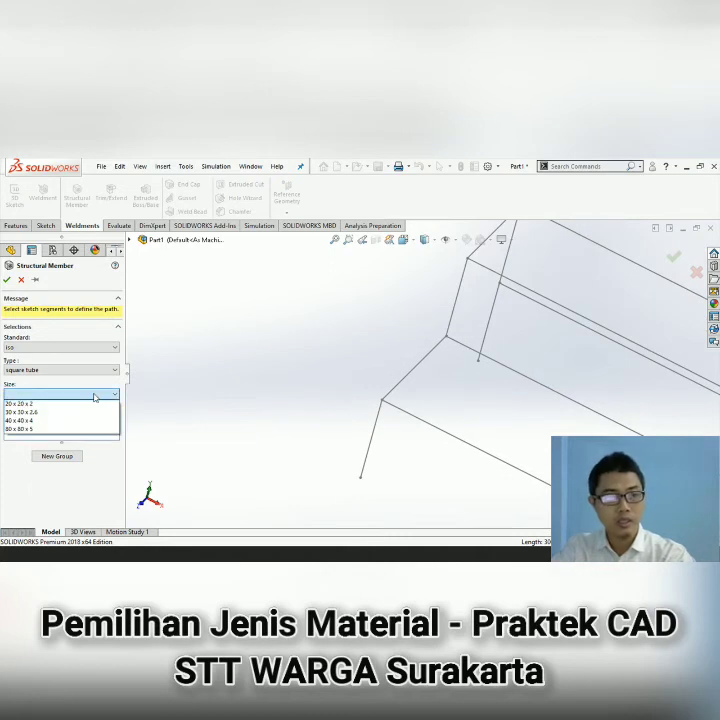
left_click(33, 421)
scroll(206, 350, "up", 3)
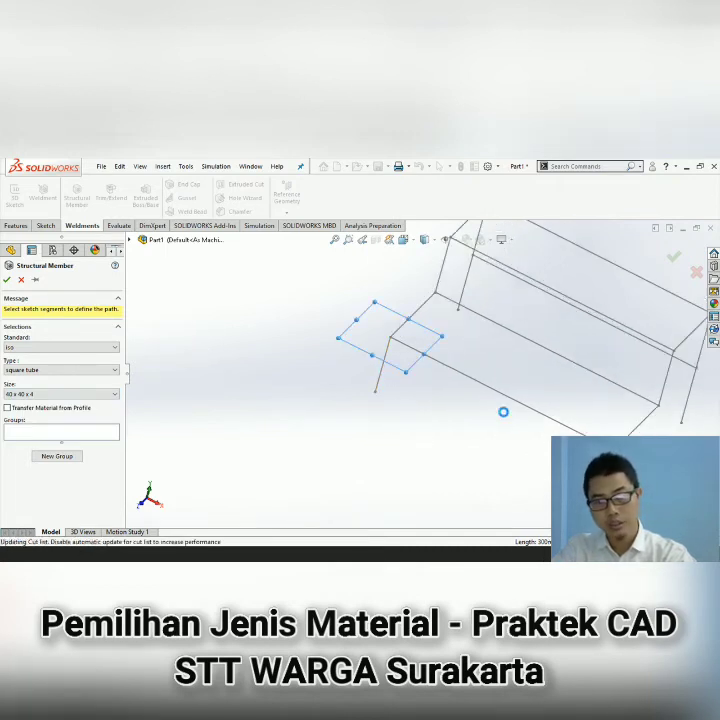
left_click(383, 372)
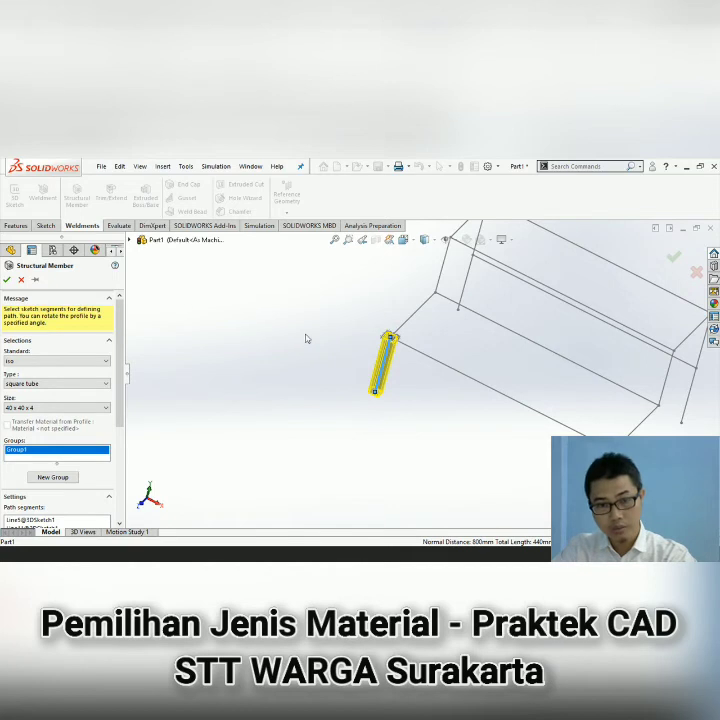
left_click(8, 281)
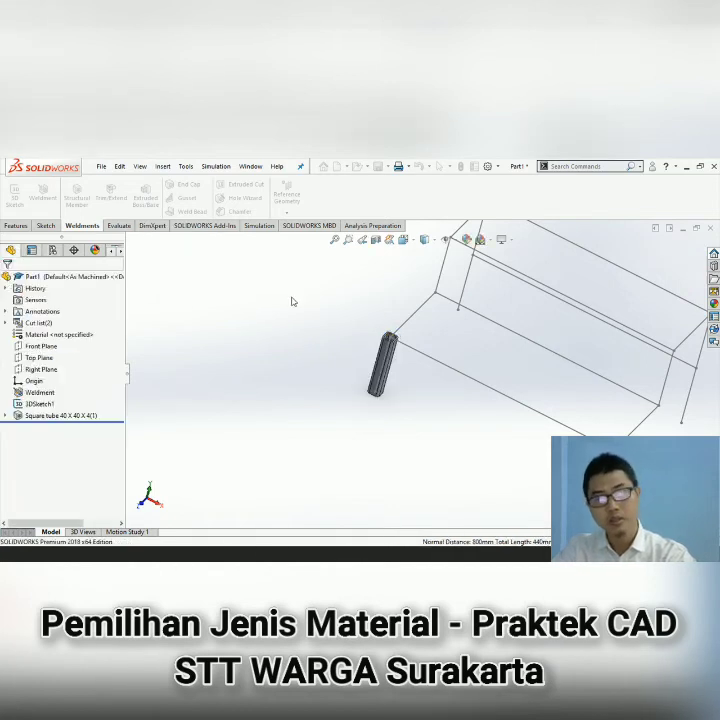
Create iso square tube structural members, size 40 x 40 x 4, on both side lines of the lower step.
scroll(494, 375, "up", 3)
scroll(493, 374, "down", 2)
left_click(77, 195)
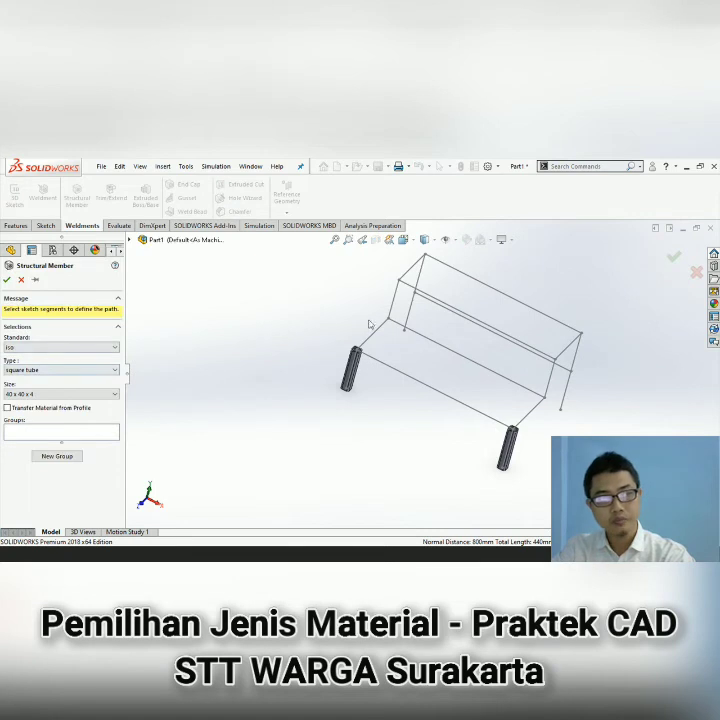
left_click(381, 333)
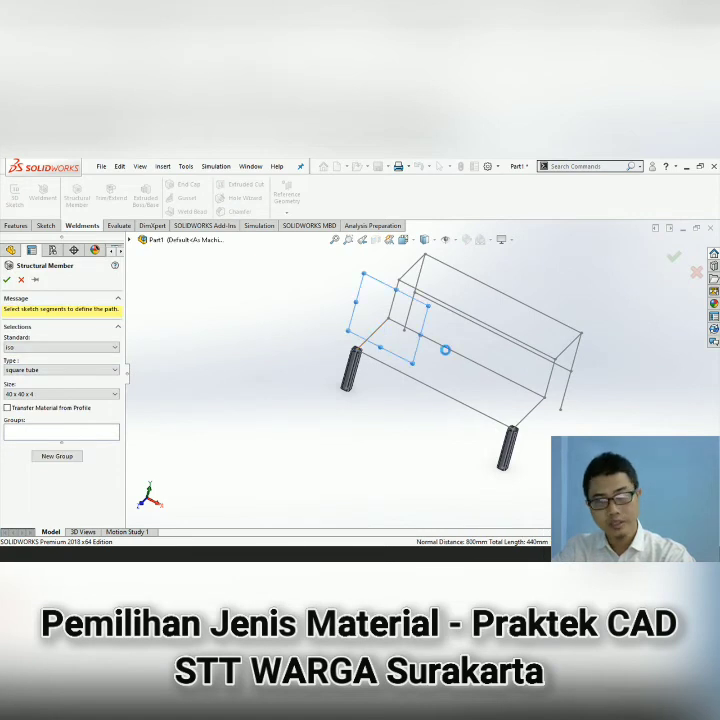
left_click(533, 418)
mouse_move(534, 415)
middle_mouse_down()
mouse_move(541, 417)
mouse_move(530, 418)
middle_mouse_up()
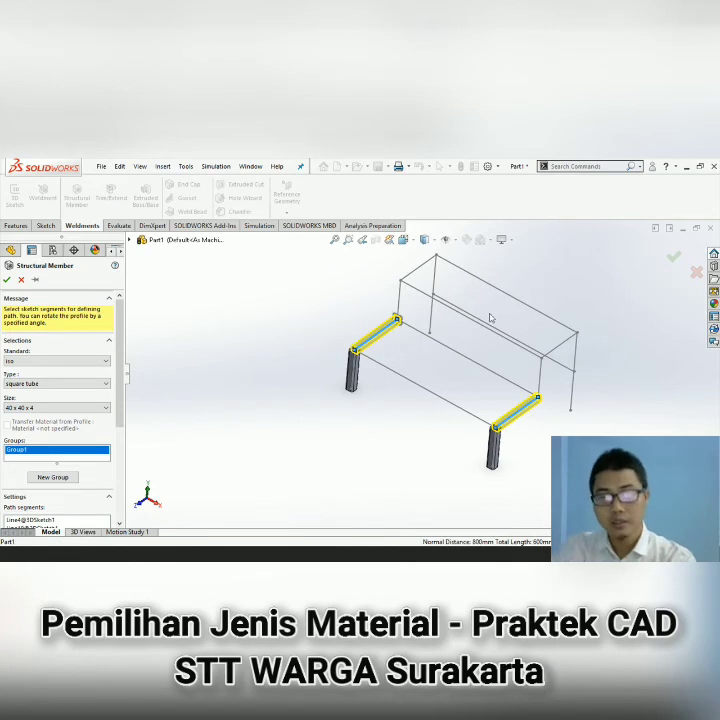
key("Return")
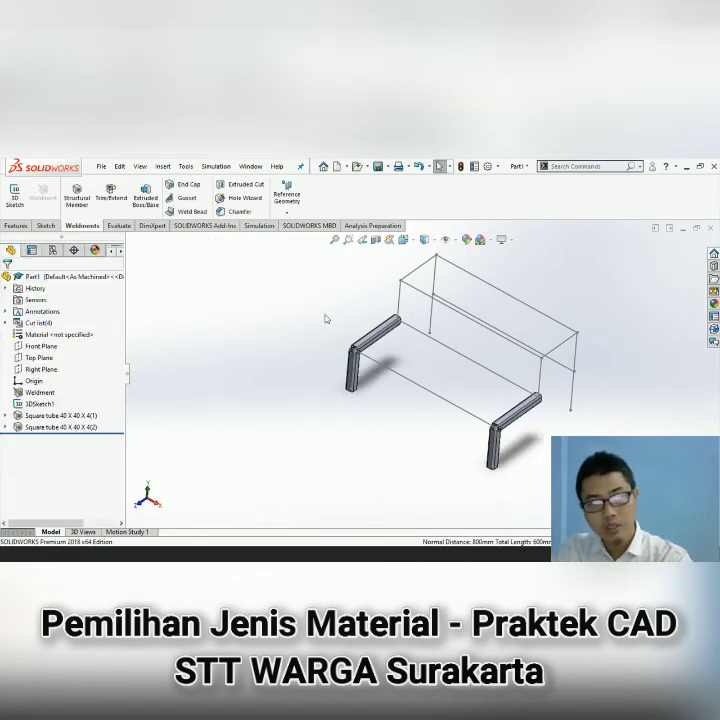
Create 40 x 40 x 4 square tube members on the two front vertical lines rising from the lower to the upper step.
key("Return")
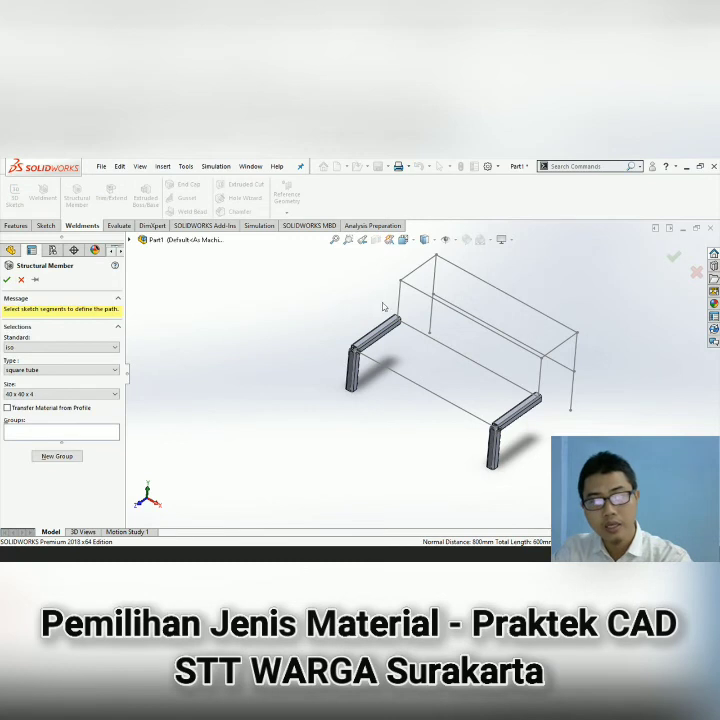
left_click(400, 301)
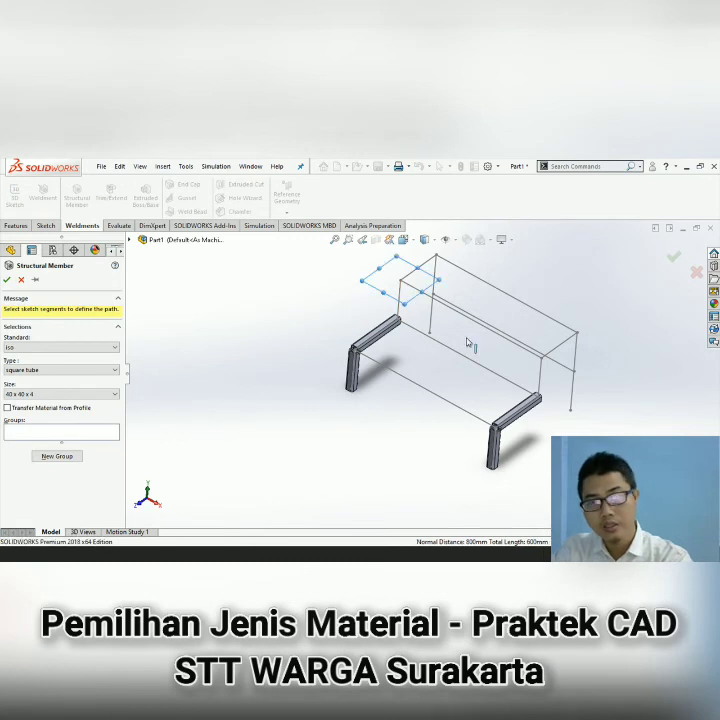
left_click(543, 378)
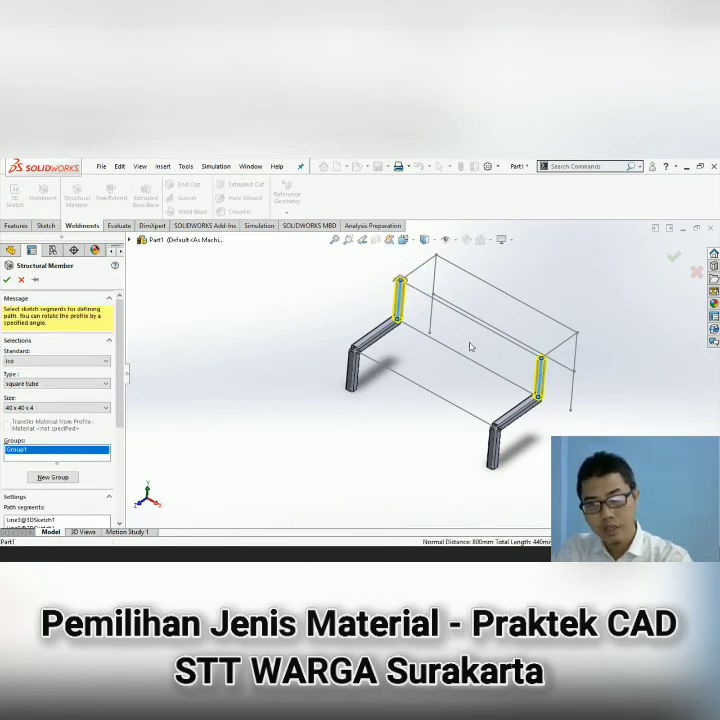
key("Return")
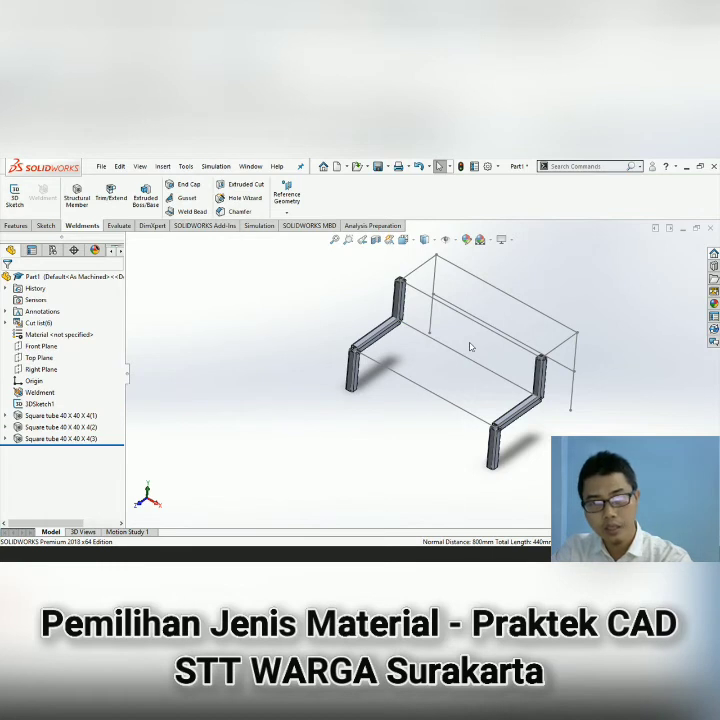
key("Return")
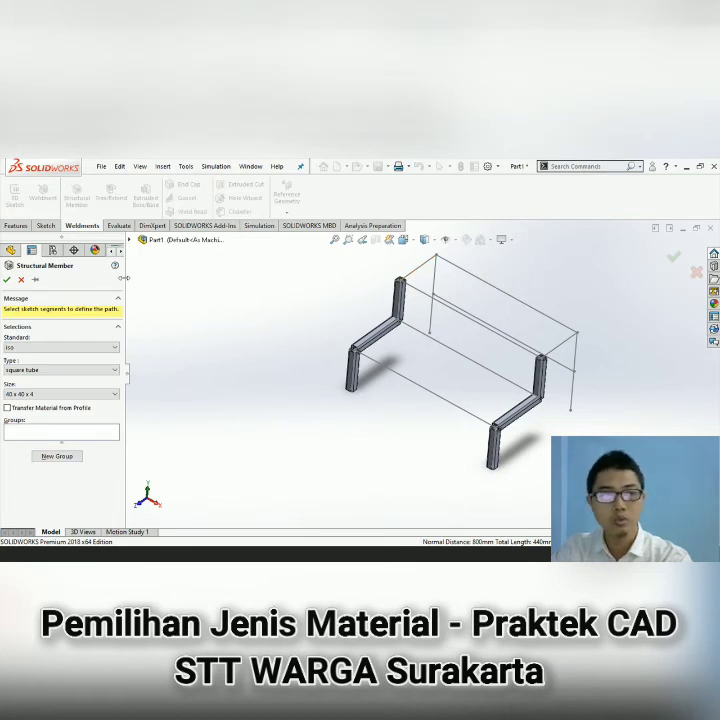
left_click(8, 281)
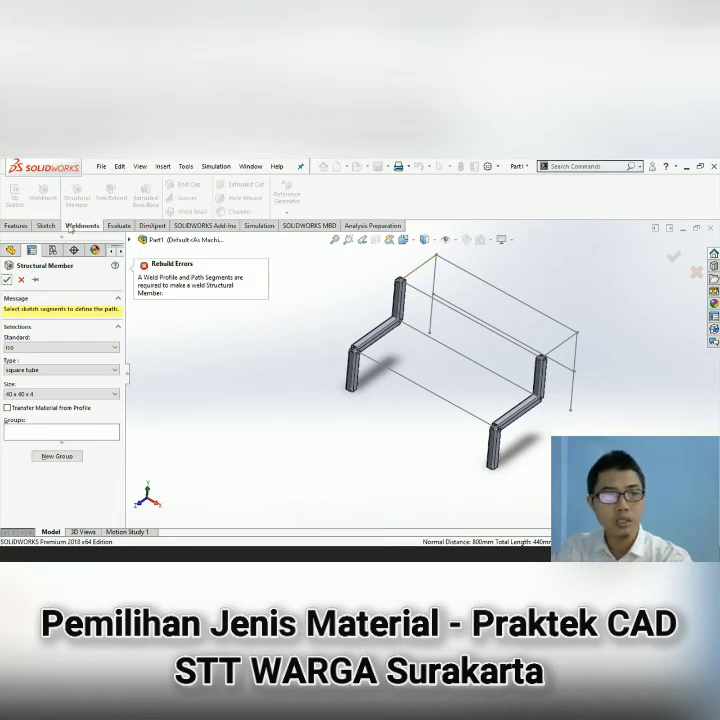
key("Escape")
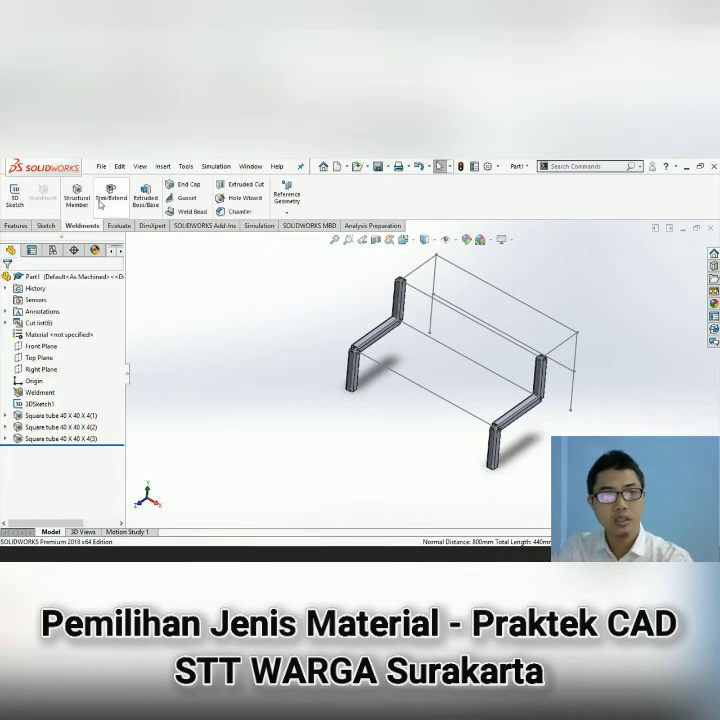
Create 40 x 40 x 4 square tube members on the two side lines of the upper step.
left_click(86, 199)
scroll(400, 255, "down", 4)
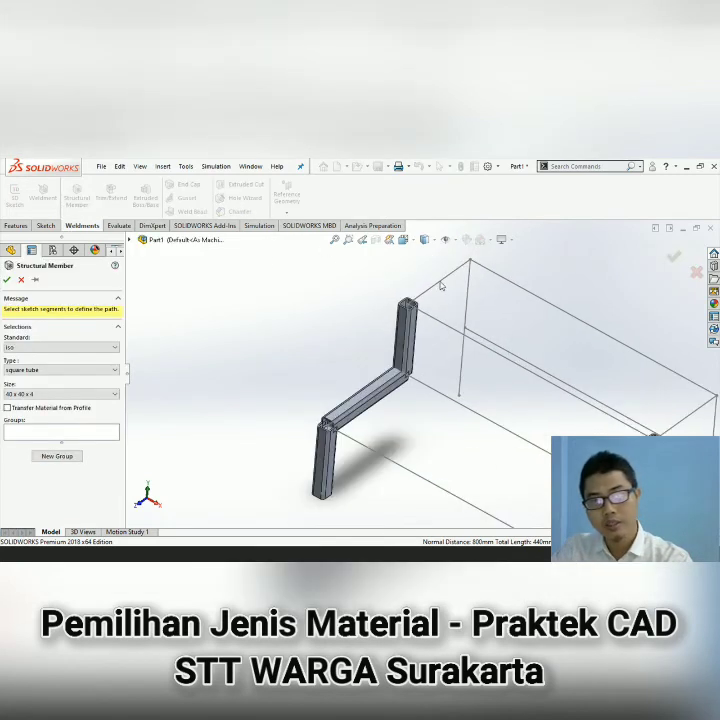
left_click(440, 287)
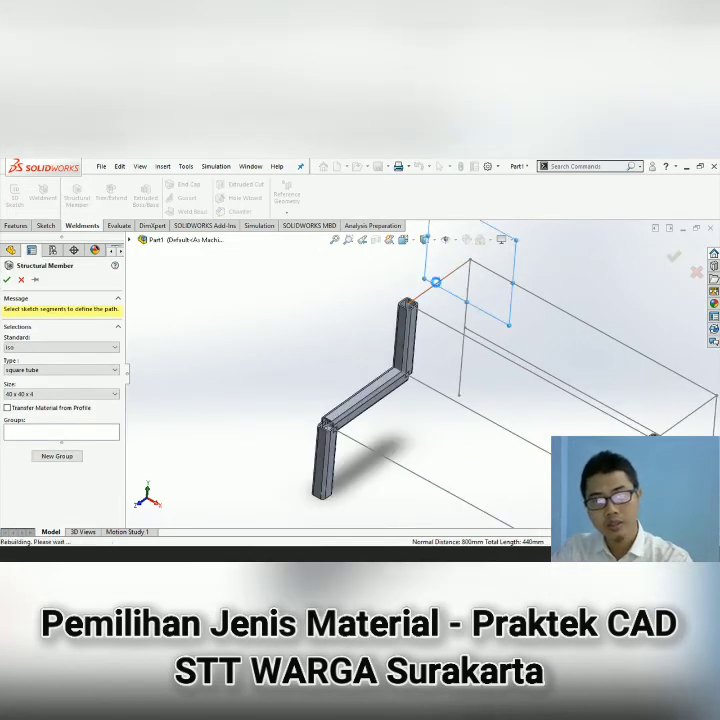
left_click(681, 428)
scroll(350, 380, "up", 4)
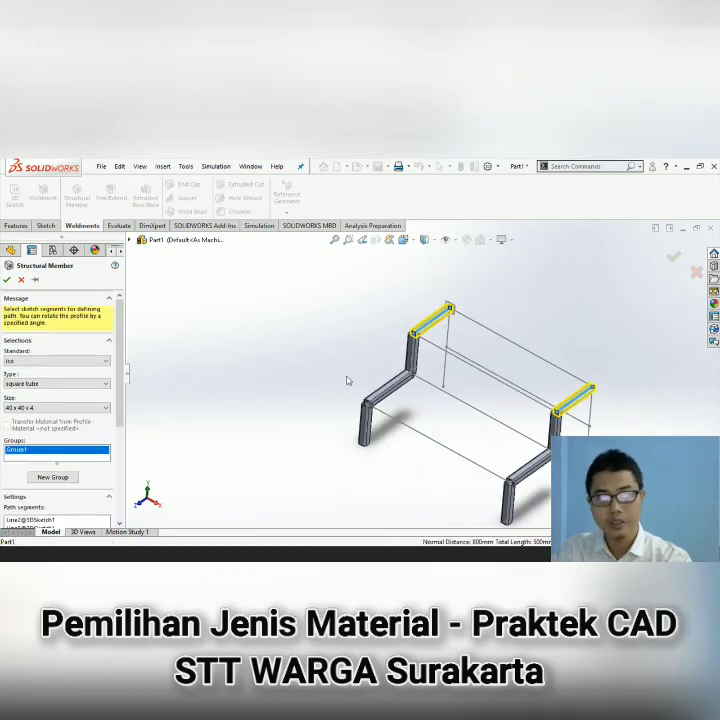
key("Return")
Create 40 x 40 x 4 square tube members on the two rear legs.
scroll(462, 346, "down", 3)
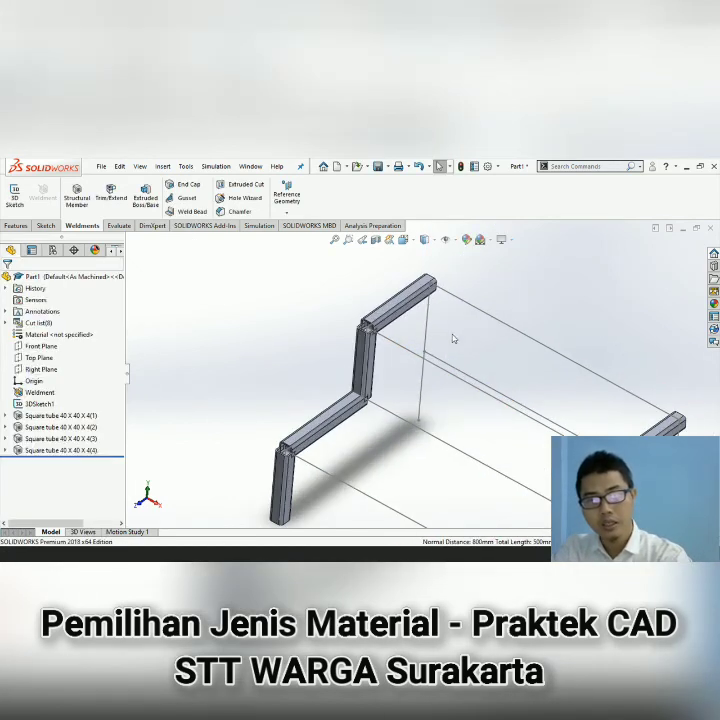
key("Return")
left_click(429, 326)
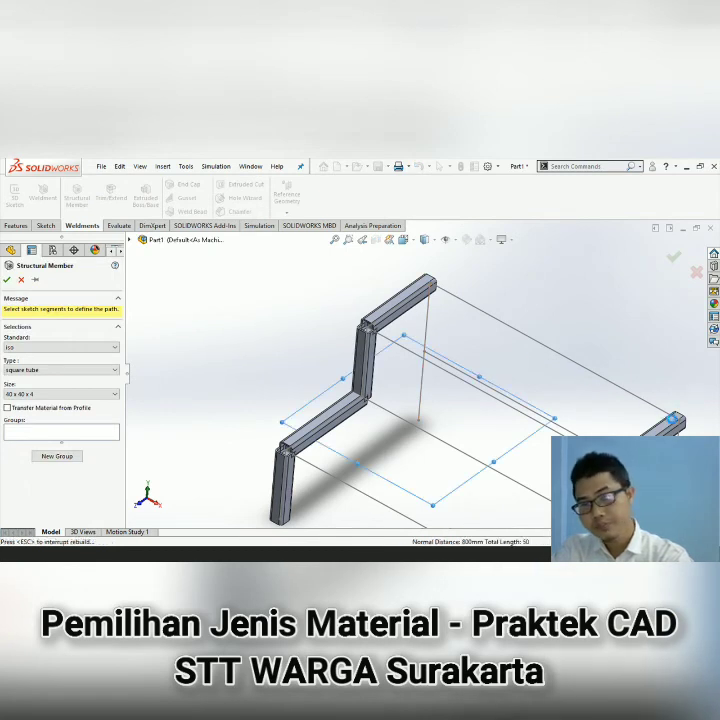
left_click(678, 432)
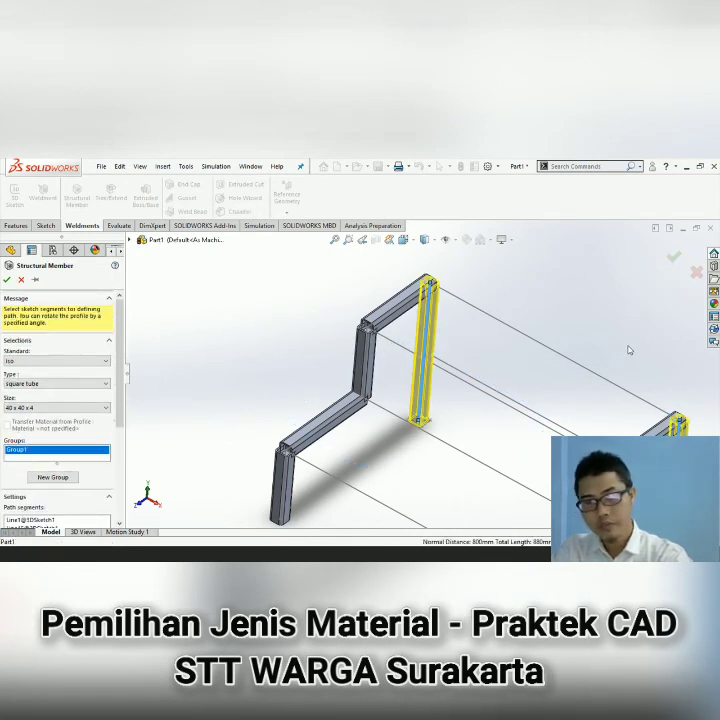
key("Return")
Create one group of 40 x 40 x 4 square tube members on all five lengthwise lines, including the crossbar between the rear legs.
key("Return")
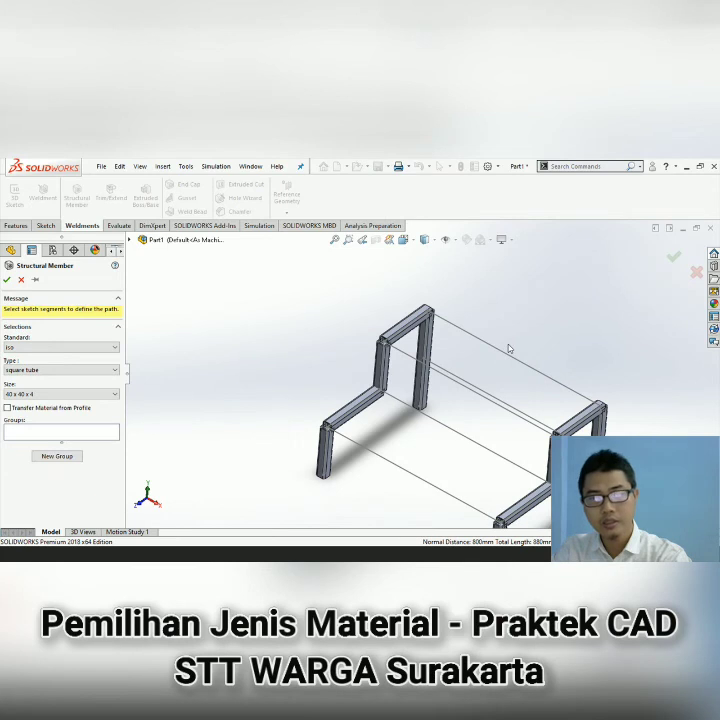
scroll(505, 365, "down", 2)
left_click(479, 416)
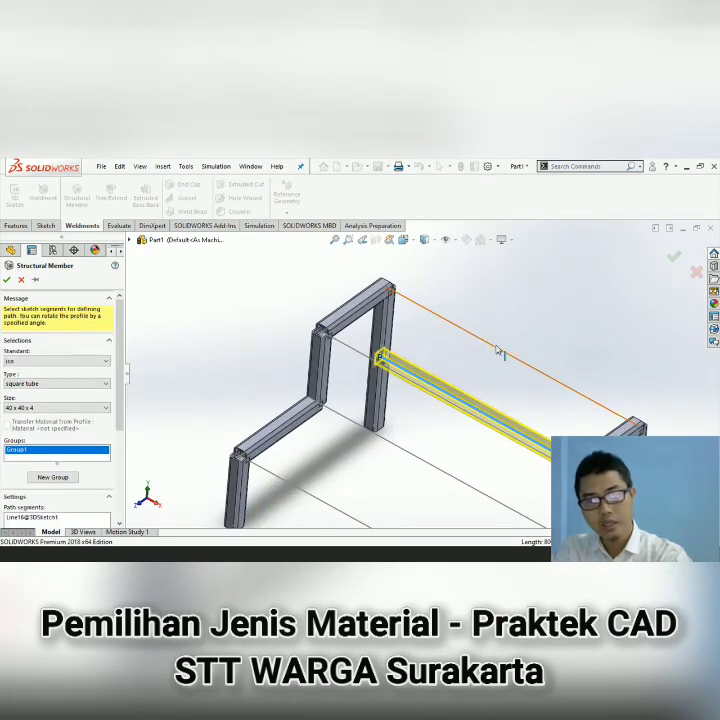
left_click(499, 350)
left_click(347, 354)
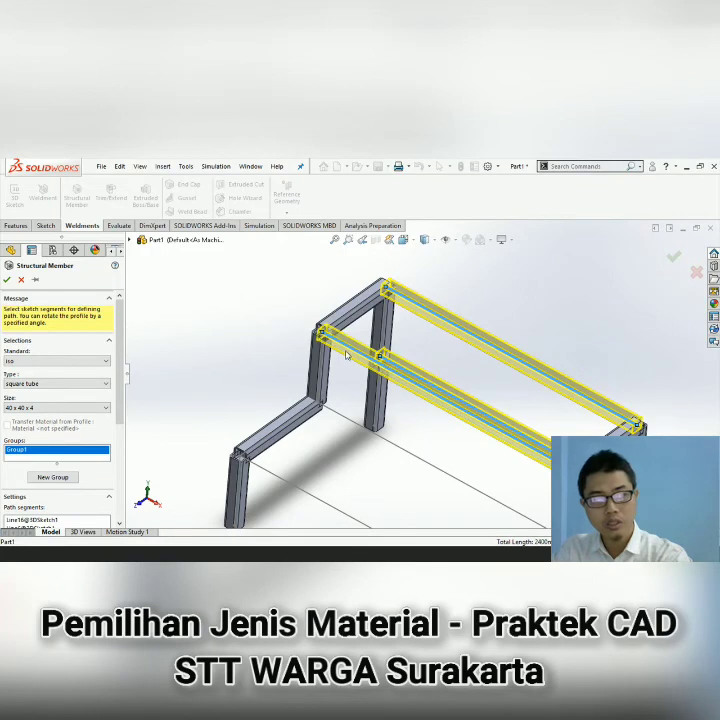
left_click(341, 414)
left_click(295, 488)
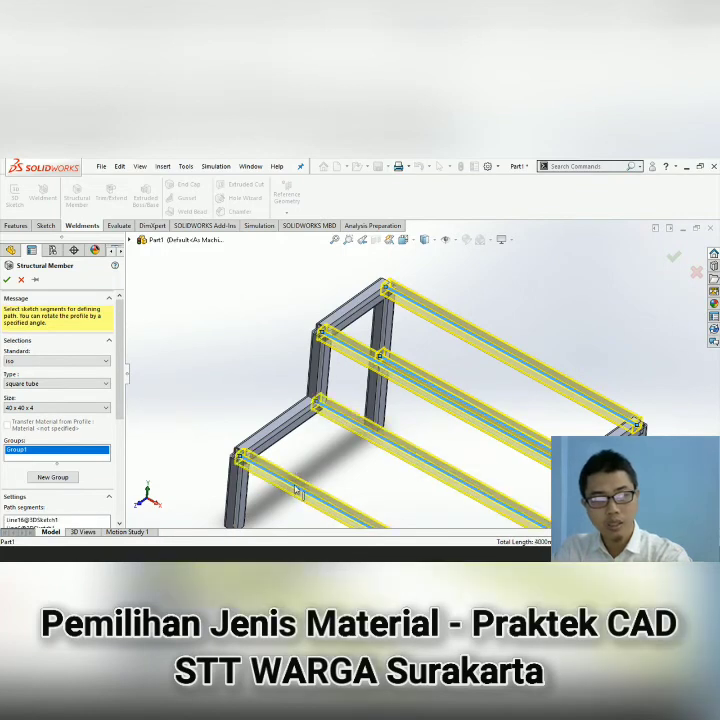
scroll(267, 386, "up", 3)
scroll(408, 425, "down", 2)
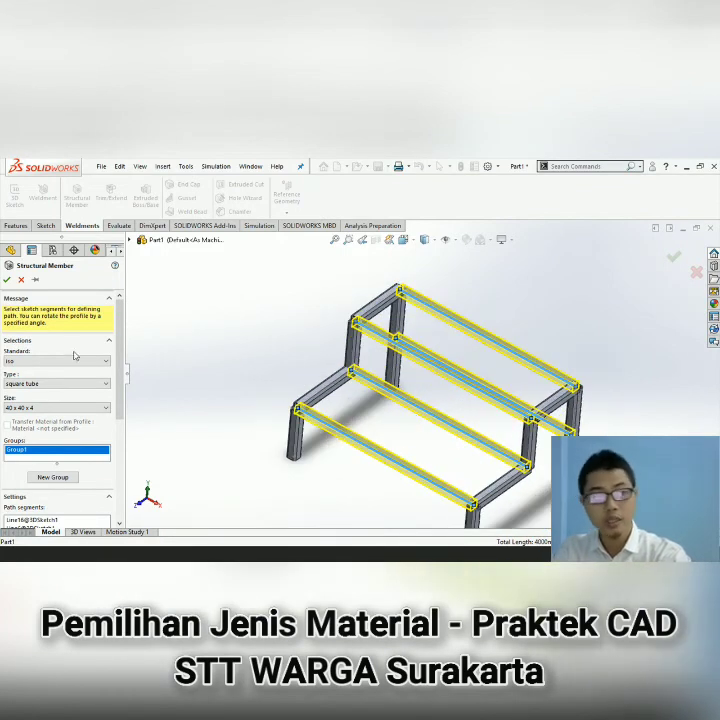
left_click(8, 282)
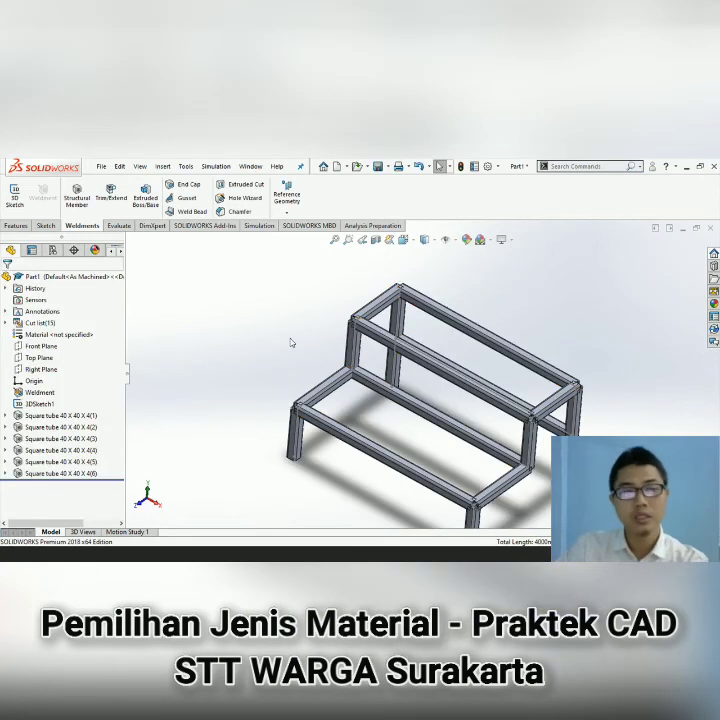
Examine how the tubes overlap at the frame's corners, especially where the front leg meets the lower step.
scroll(291, 341, "down", 2)
scroll(294, 394, "up", 2)
middle_click_drag(344, 331, 428, 388)
scroll(428, 388, "down", 5)
scroll(435, 382, "up", 2)
scroll(400, 342, "down", 3)
scroll(420, 368, "up", 3)
middle_click_drag(449, 380, 472, 408)
scroll(474, 404, "down", 3)
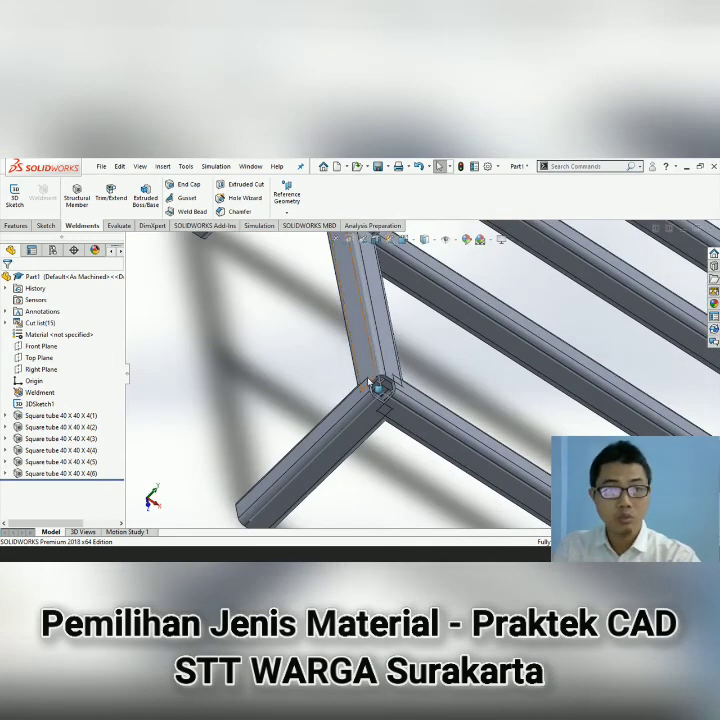
Trim the lower step's left side tube against the left front leg with Trim/Extend, using the End Miter corner type.
left_click(111, 195)
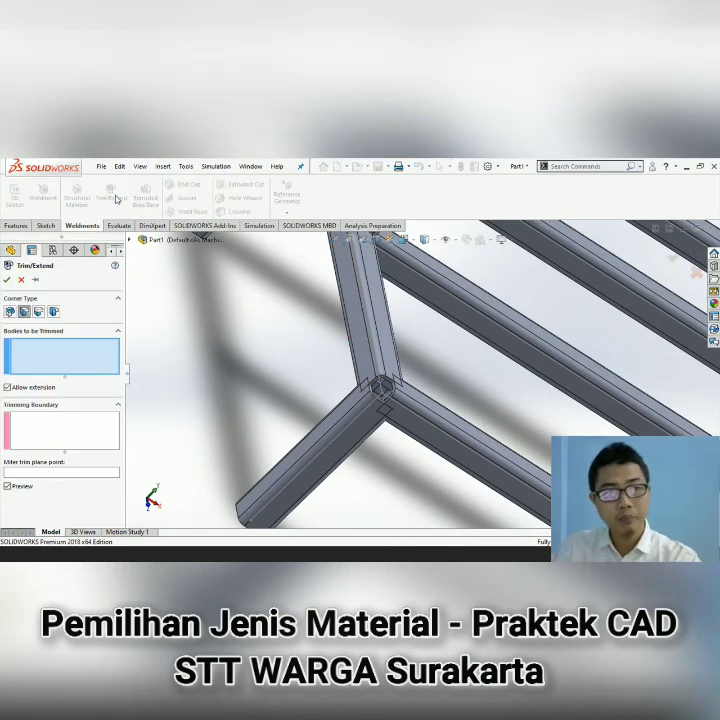
scroll(170, 314, "up", 3)
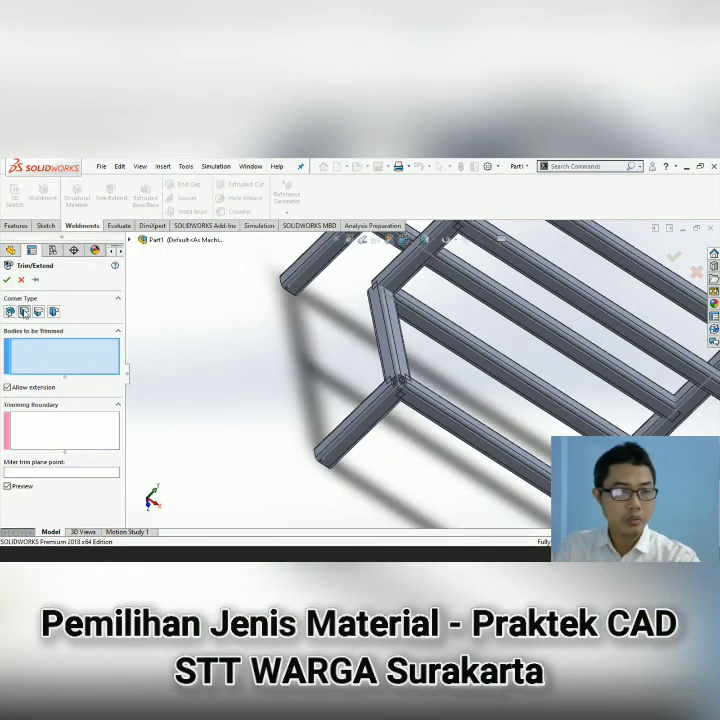
middle_click_drag(250, 340, 175, 328)
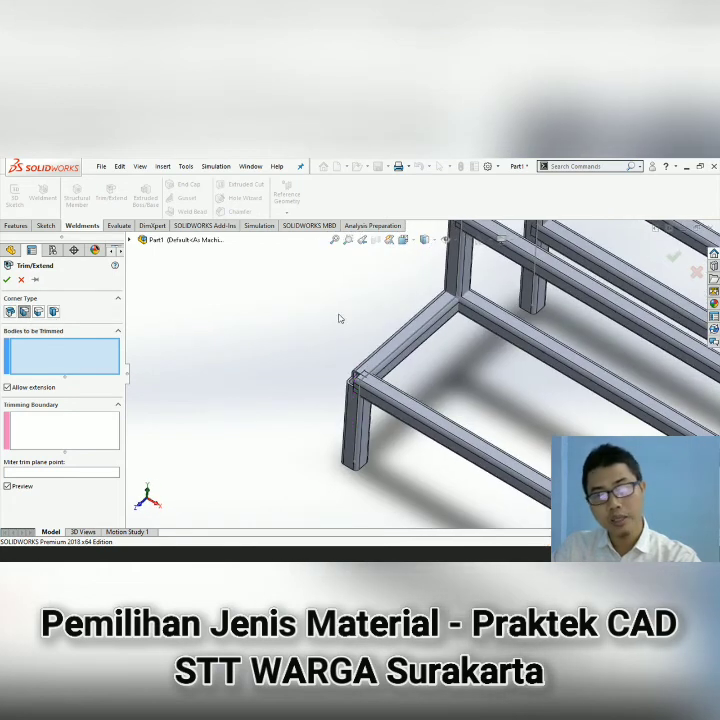
left_click(395, 343)
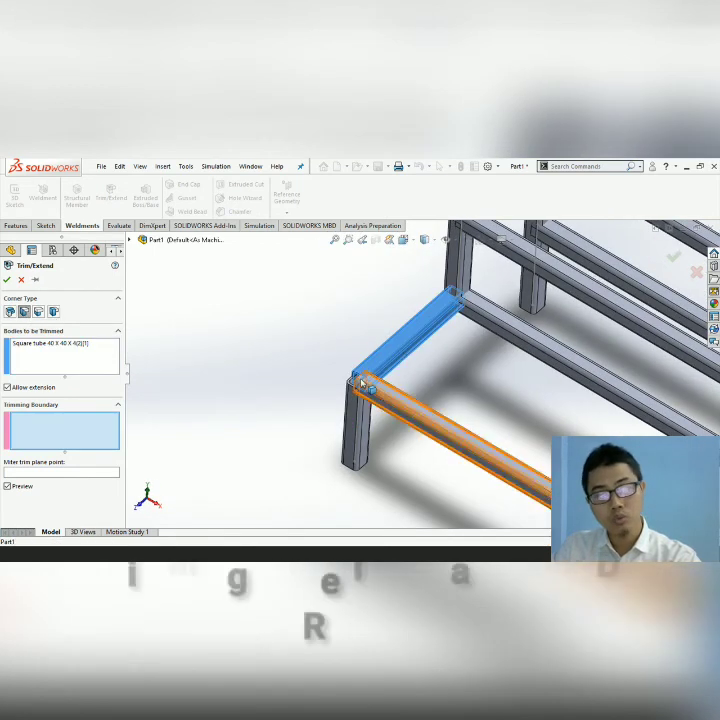
left_click(363, 419)
middle_click_drag(367, 421, 374, 397)
scroll(374, 397, "up", 5)
left_click(8, 280)
scroll(236, 300, "down", 5)
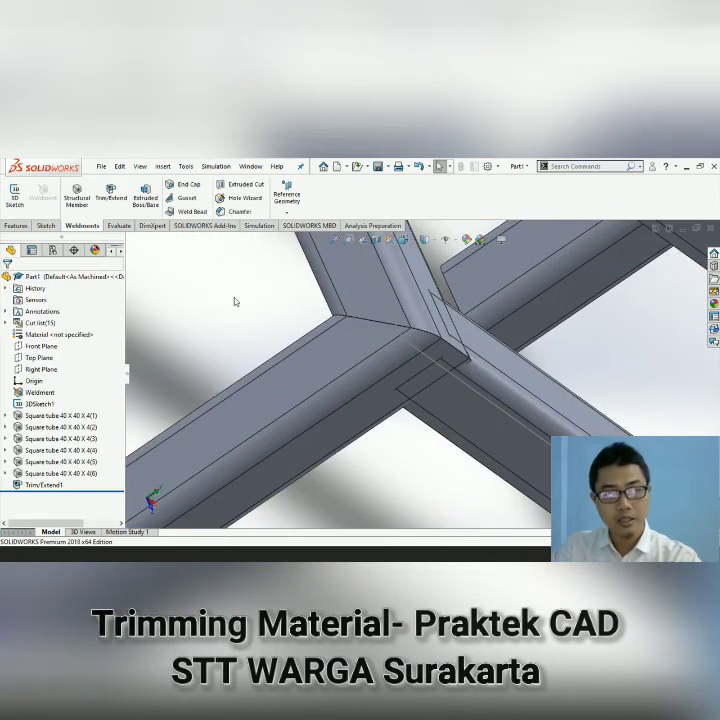
scroll(394, 415, "down", 5)
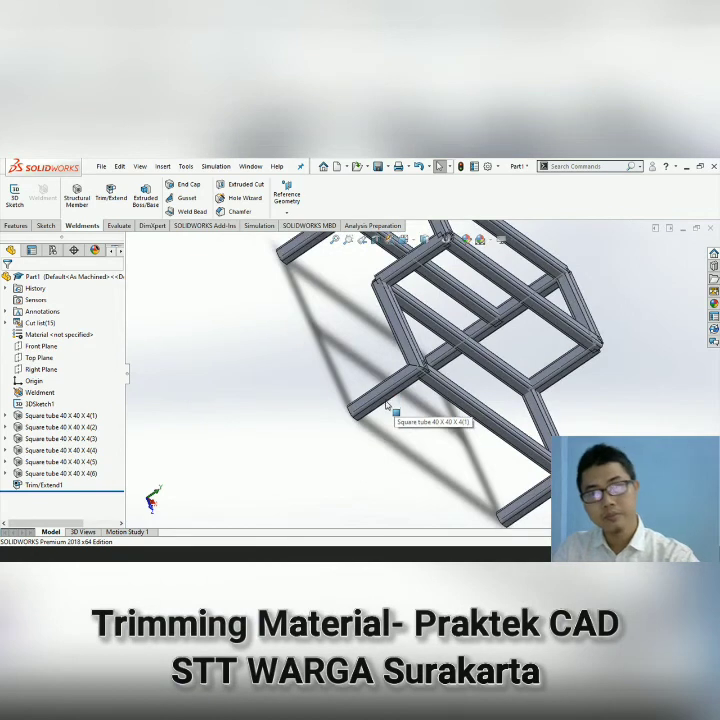
scroll(422, 344, "up", 5)
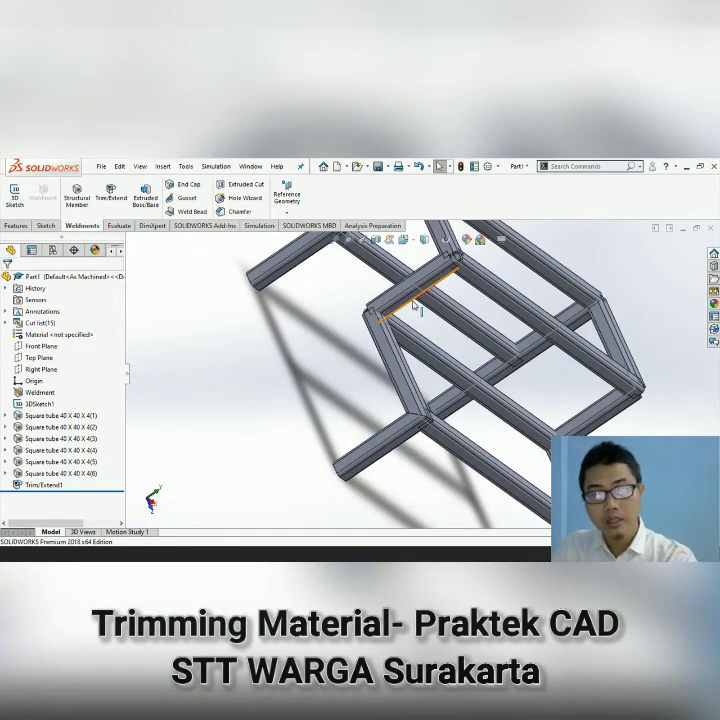